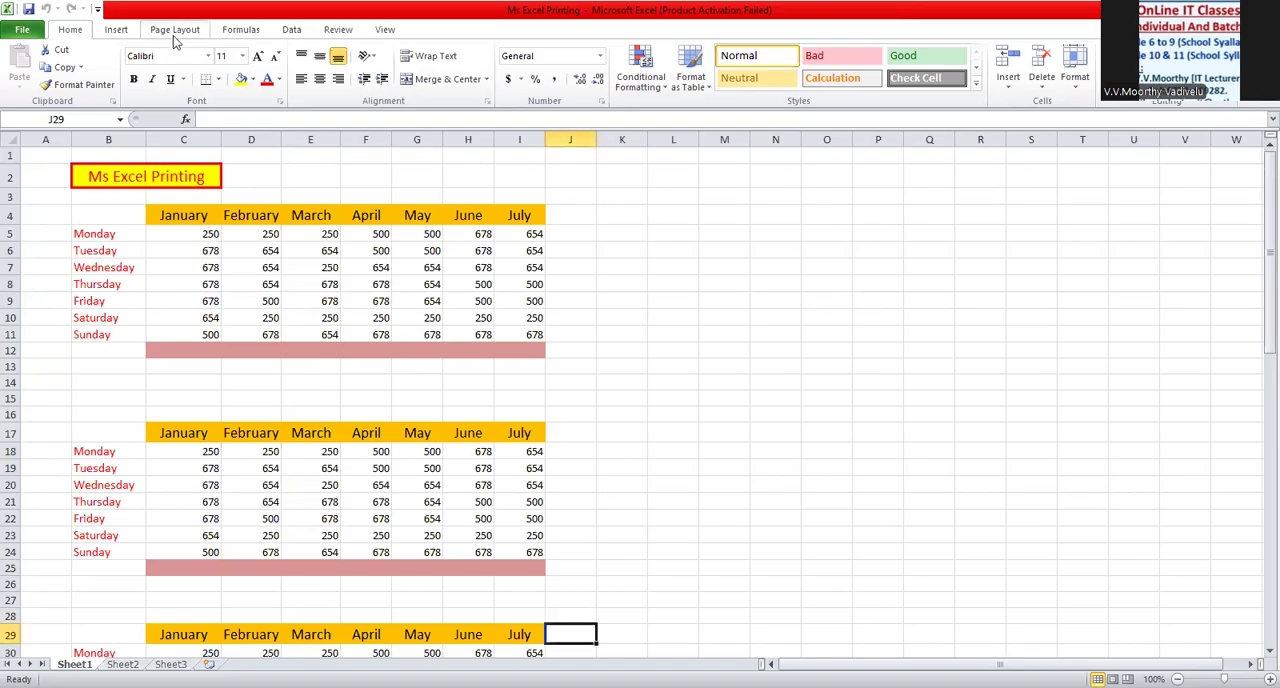
- Hide the worksheet's on-screen gridlines and show them again
{"action": "left_click", "coordinate": [565, 246]}
{"action": "left_click", "coordinate": [563, 238]}
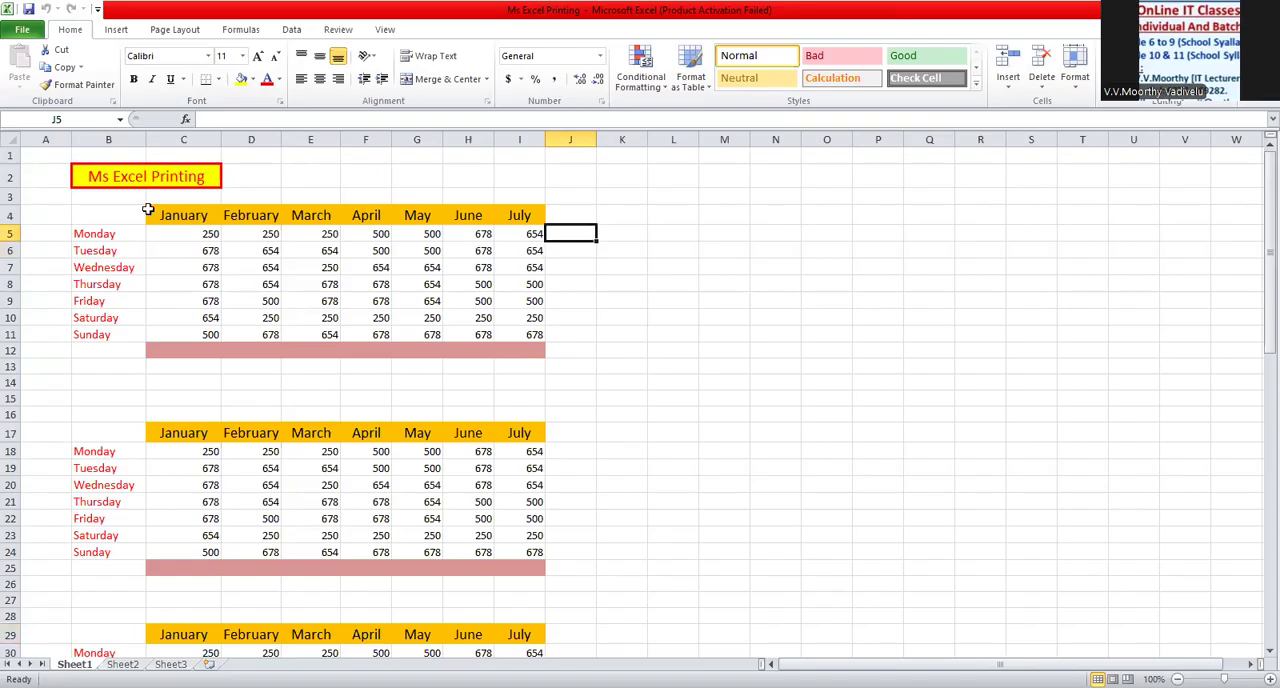
{"action": "left_click", "coordinate": [54, 172]}
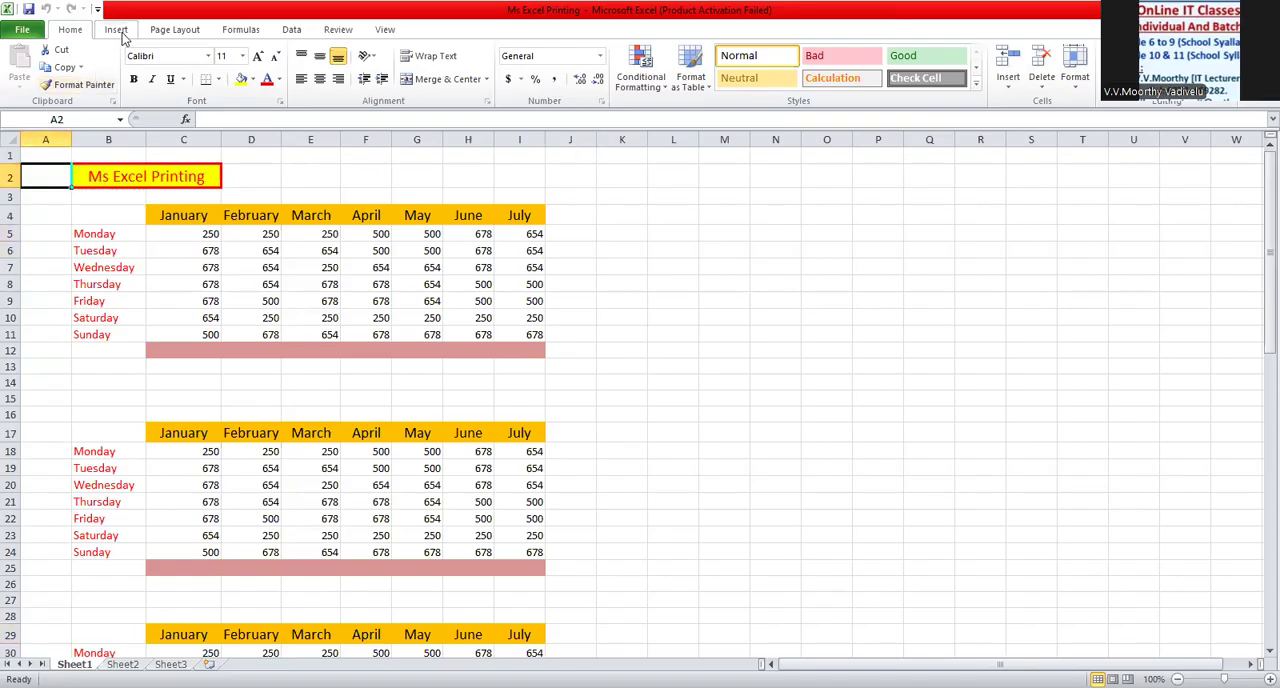
{"action": "left_click", "coordinate": [175, 30]}
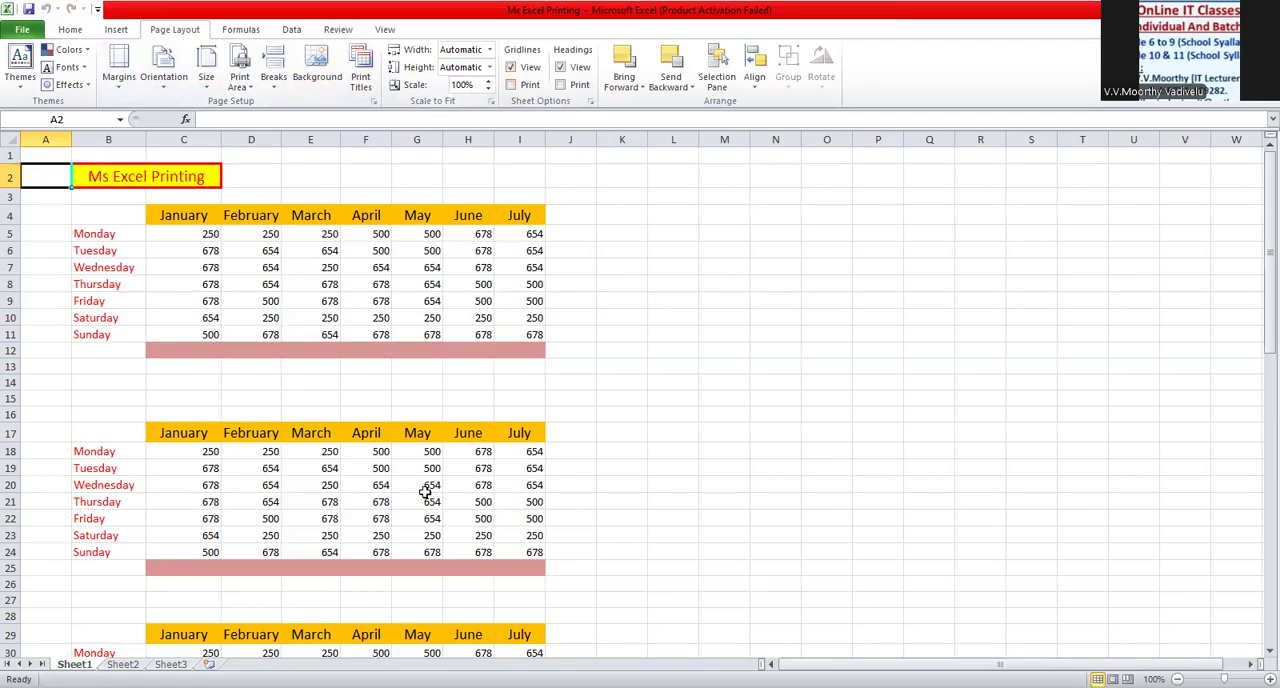
{"action": "left_click", "coordinate": [511, 70]}
{"action": "left_click", "coordinate": [512, 70]}
{"action": "left_click", "coordinate": [511, 68]}
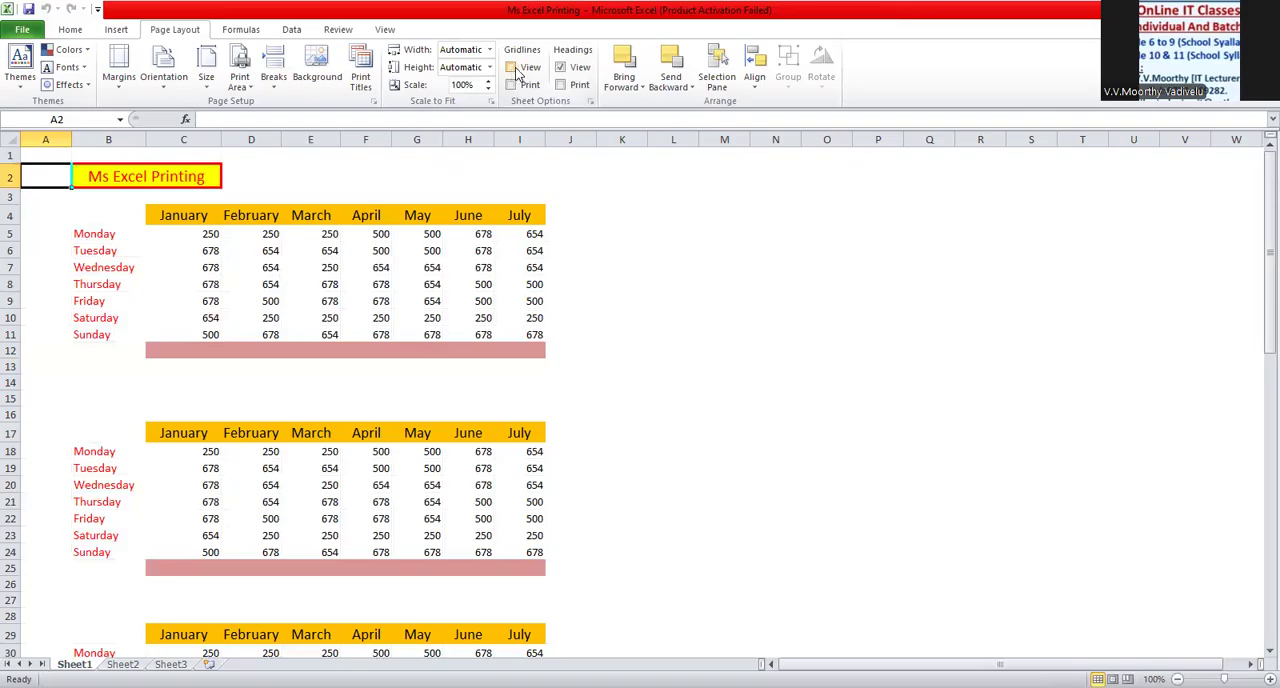
{"action": "left_click", "coordinate": [511, 68]}
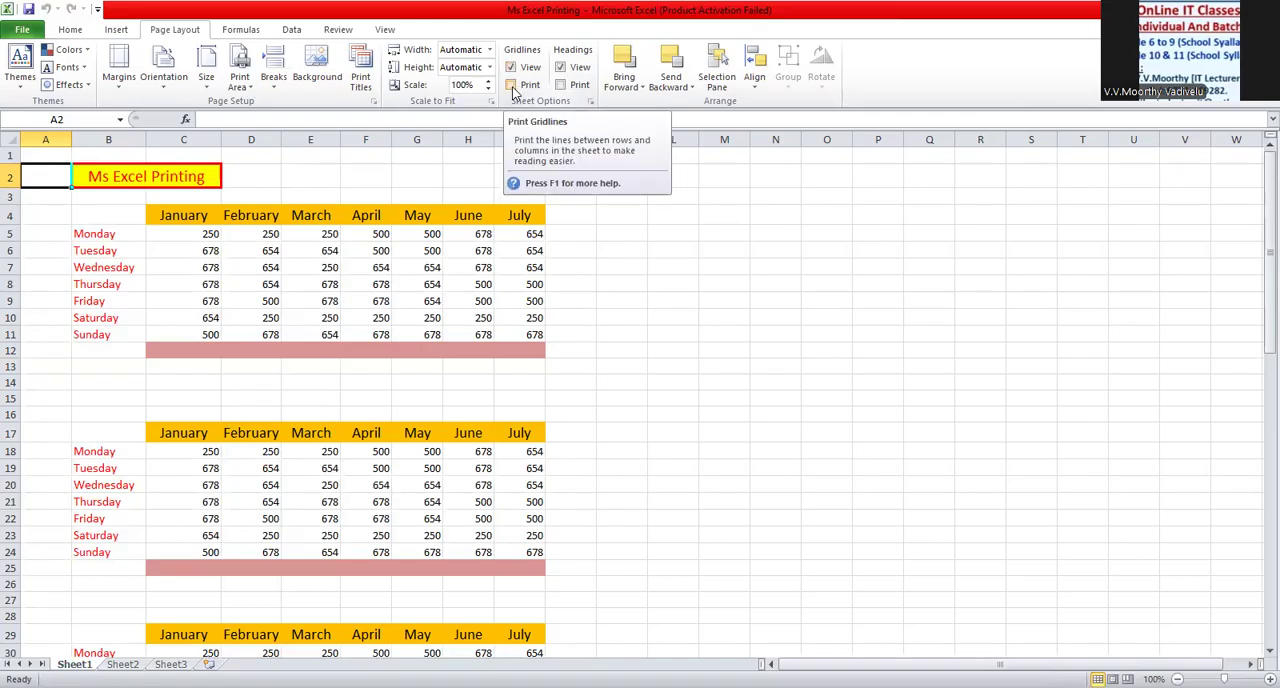
- Preview the sheet's printout with gridline printing enabled, and switch gridline printing back off
{"action": "left_click", "coordinate": [512, 86]}
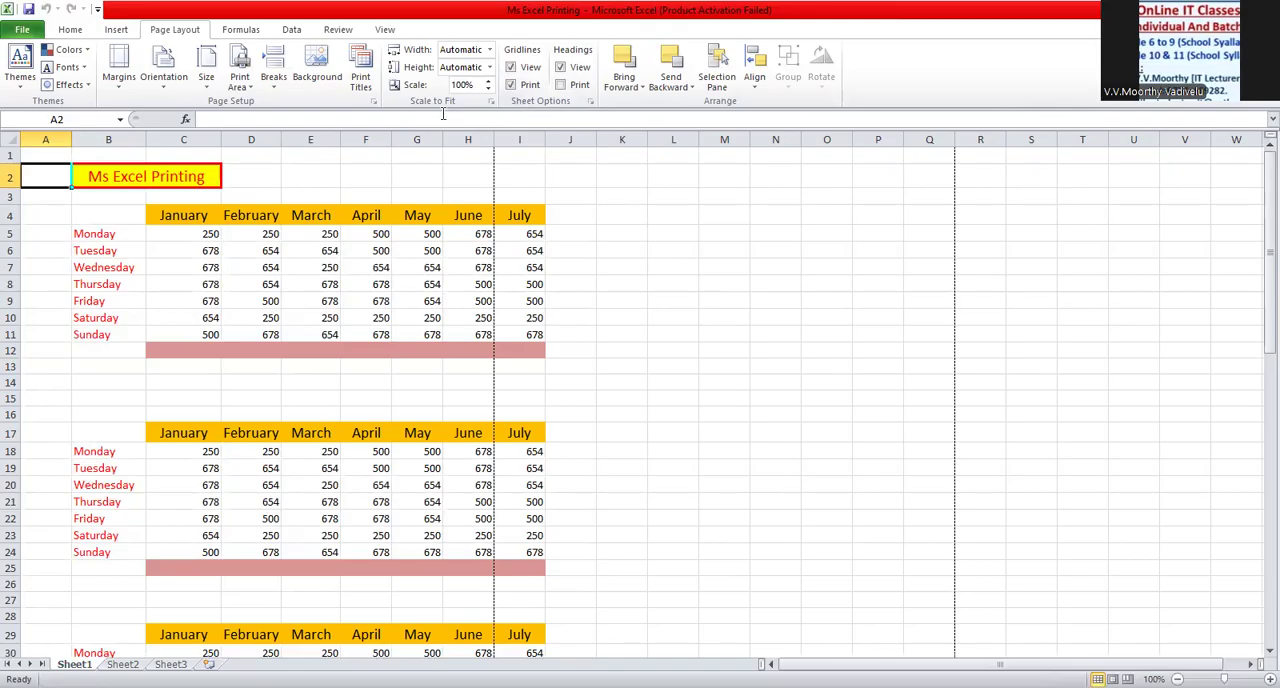
{"action": "left_click", "coordinate": [22, 30]}
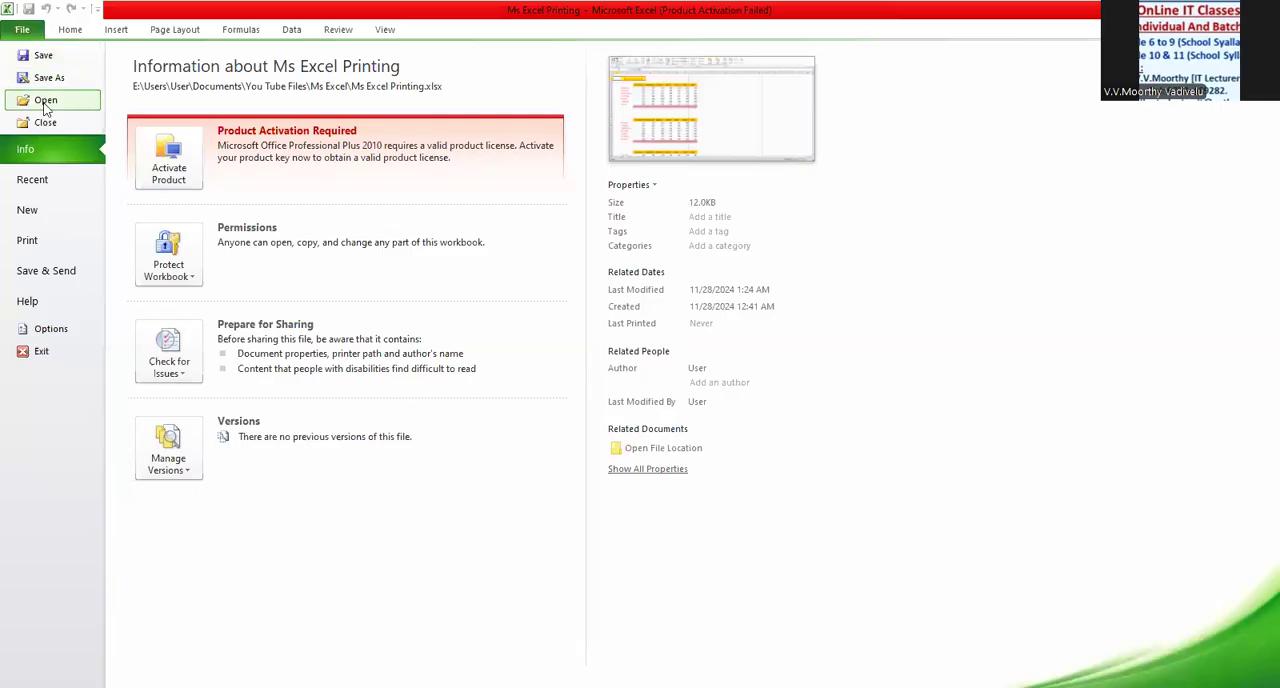
{"action": "left_click", "coordinate": [61, 239]}
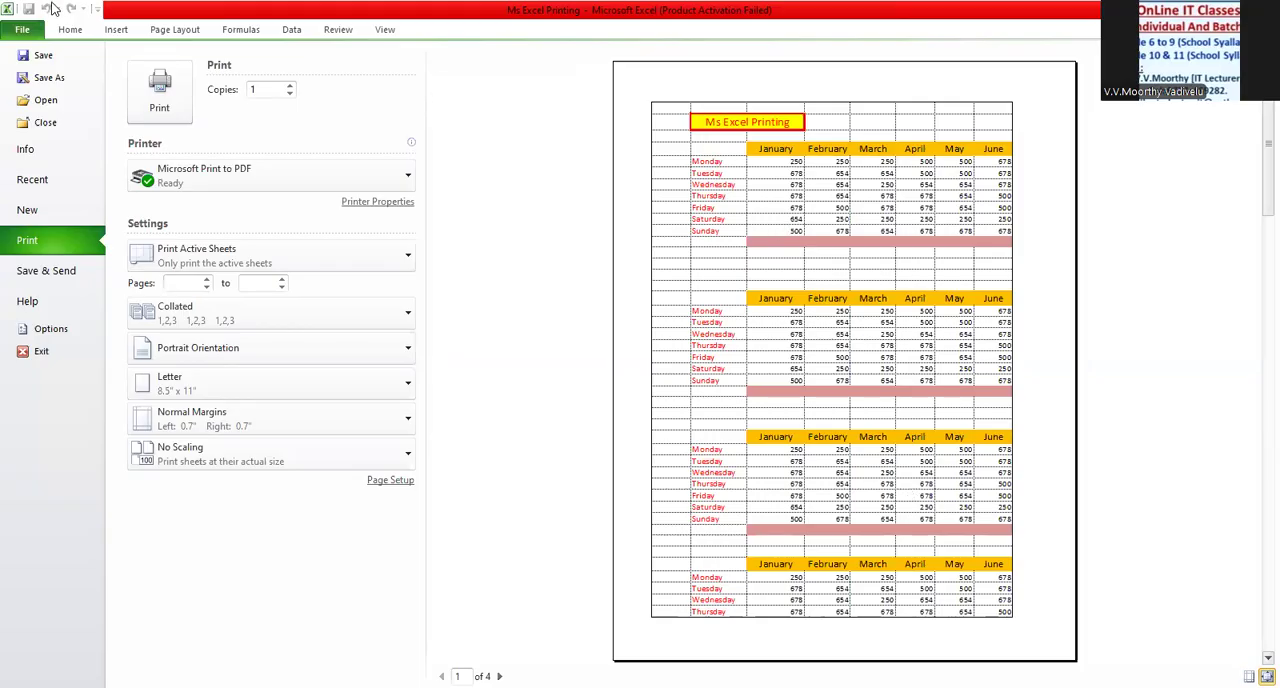
{"action": "left_click", "coordinate": [36, 32]}
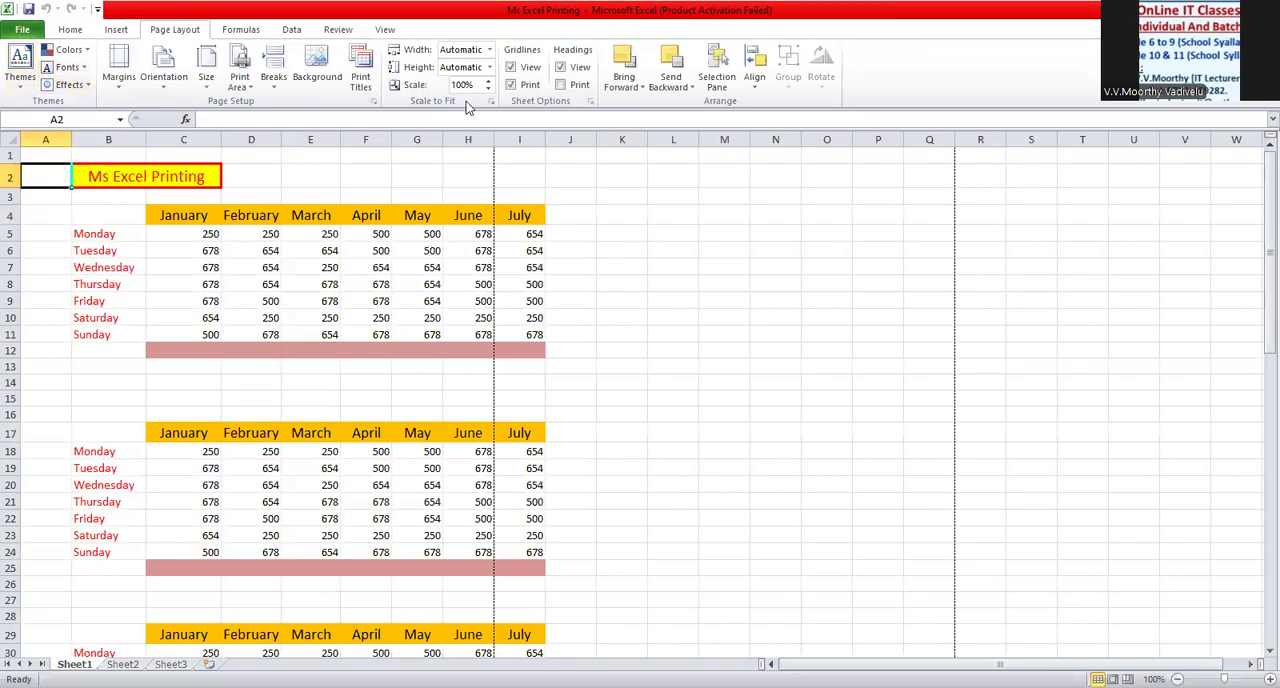
{"action": "left_click", "coordinate": [518, 88]}
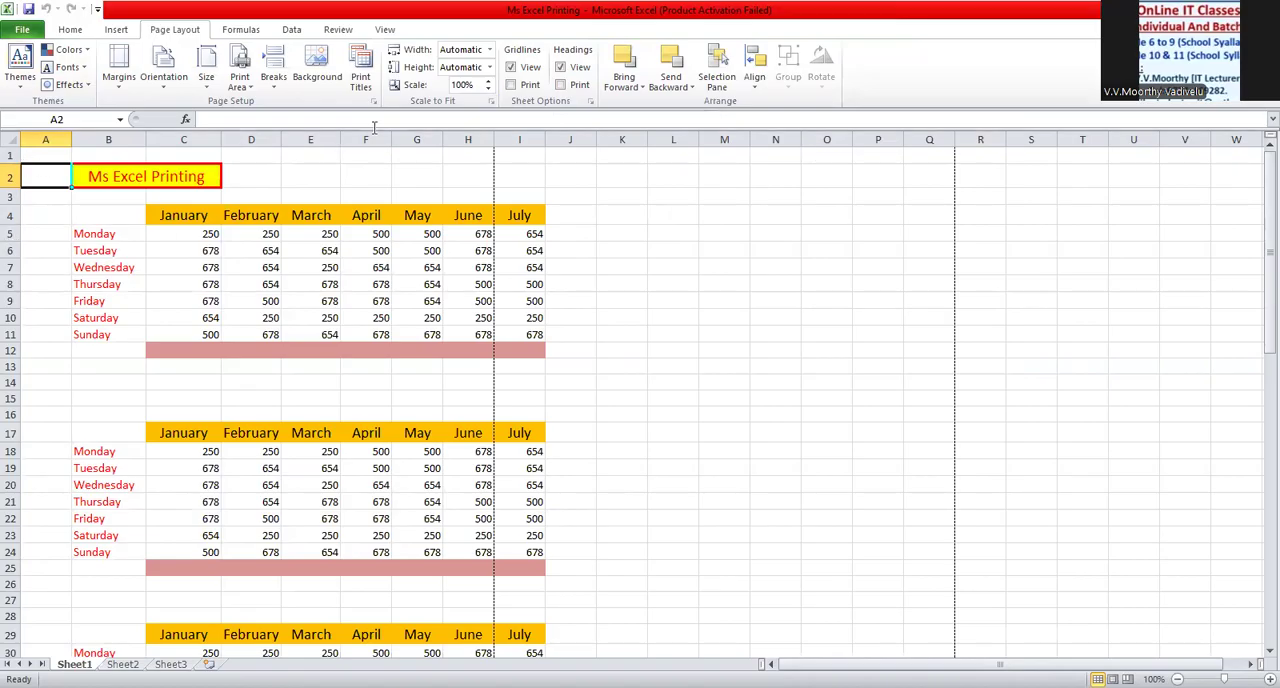
- Preview pages 1 and 2 with row and column headings set to print, and switch heading printing back off
{"action": "left_click", "coordinate": [561, 86]}
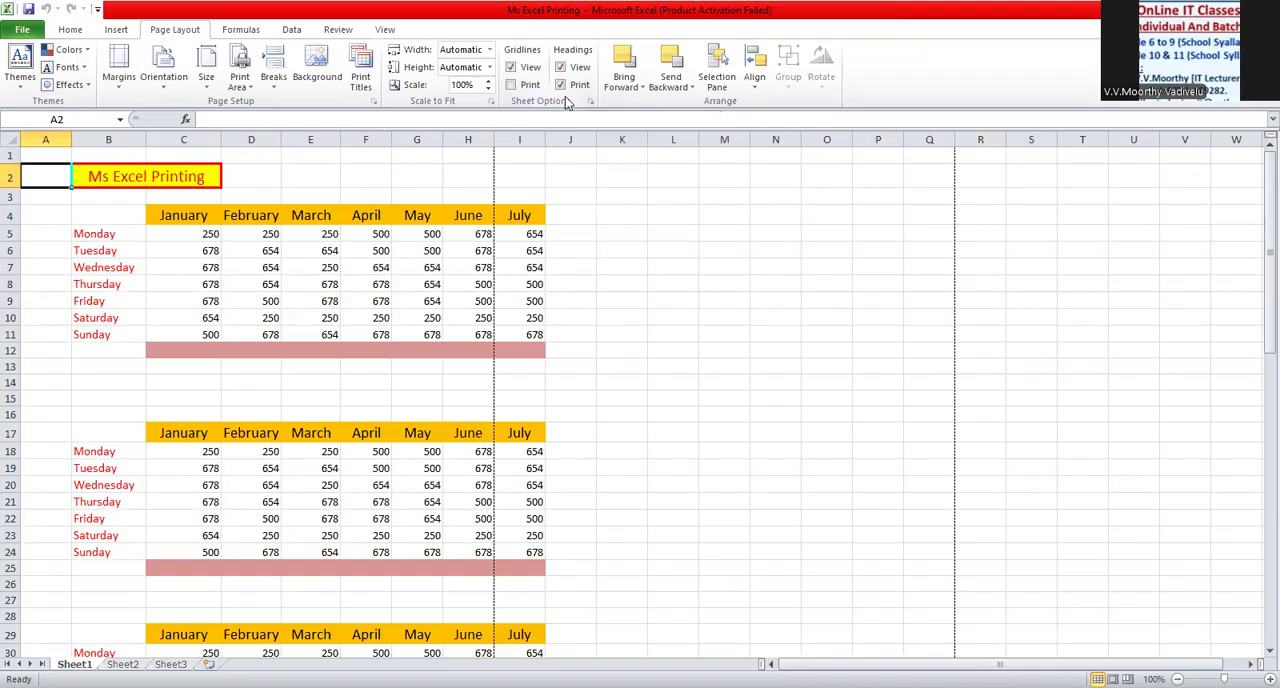
{"action": "left_click", "coordinate": [18, 30]}
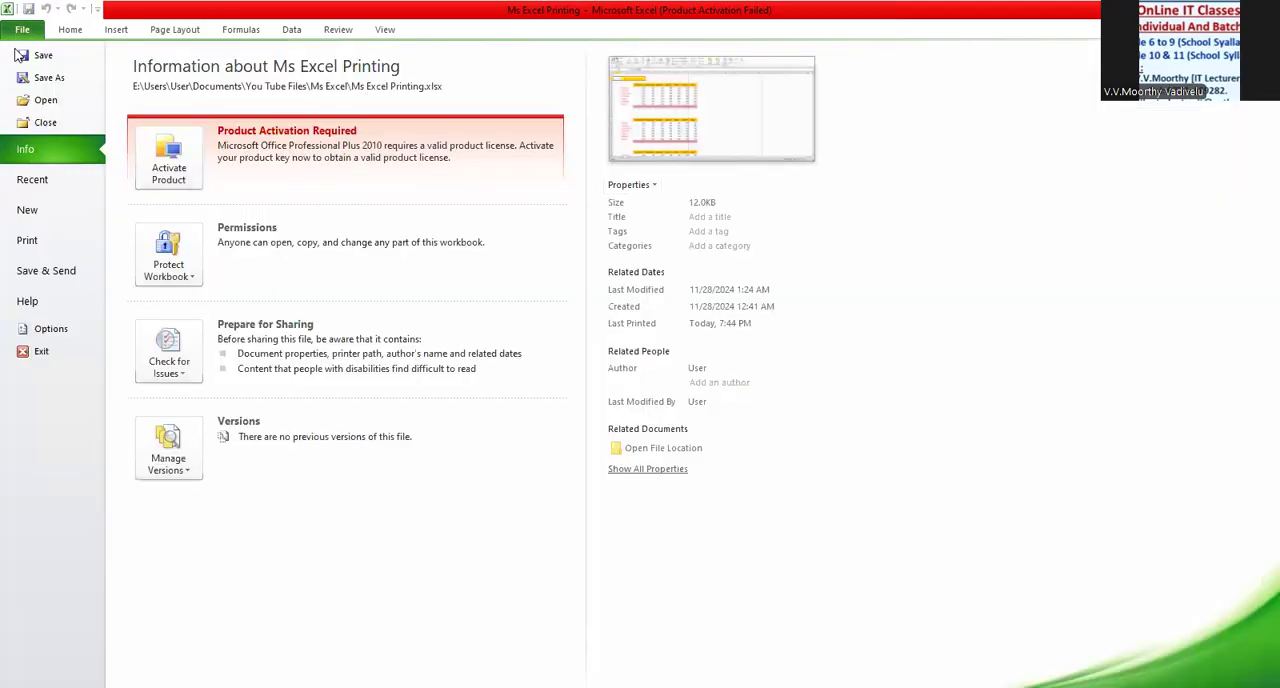
{"action": "left_click", "coordinate": [68, 243]}
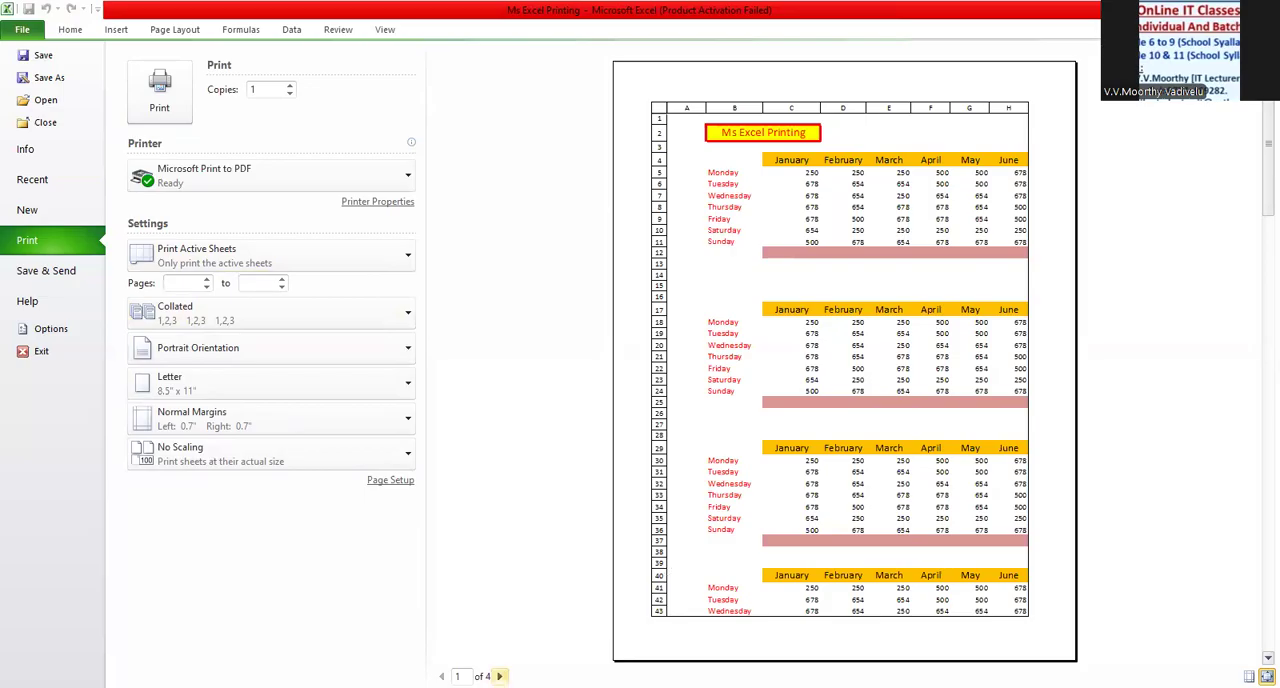
{"action": "left_click", "coordinate": [499, 676]}
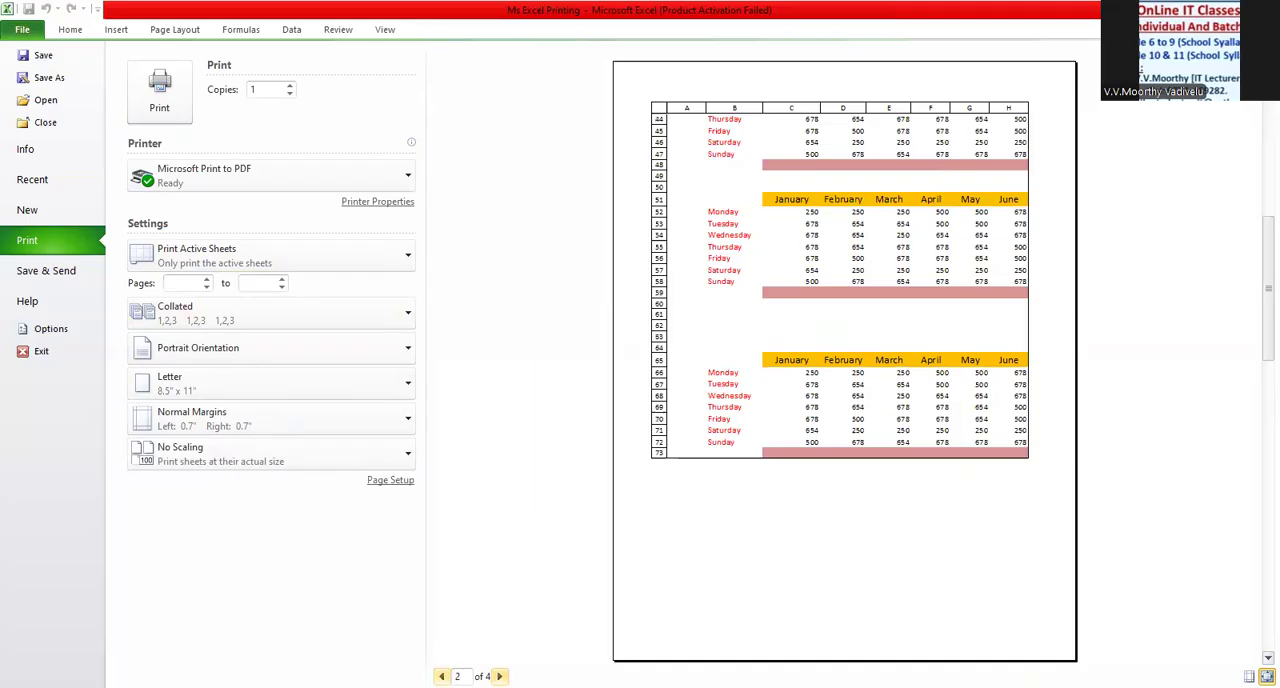
{"action": "left_click", "coordinate": [441, 676]}
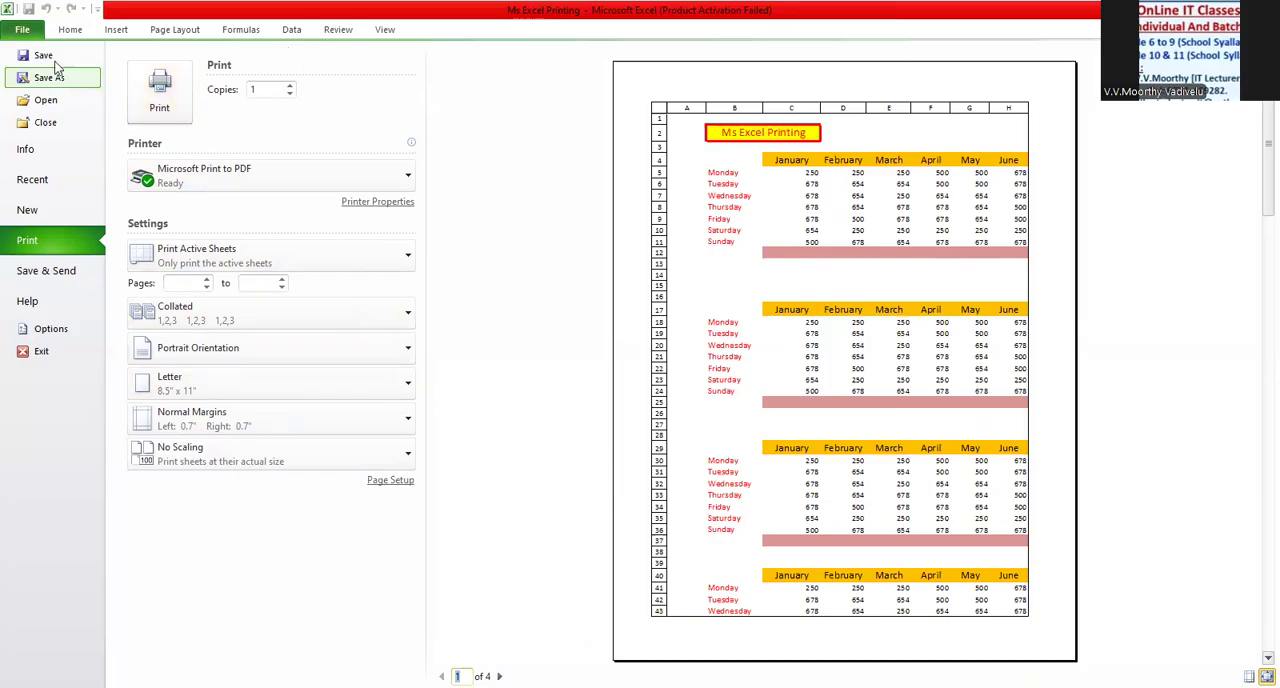
{"action": "left_click", "coordinate": [28, 30]}
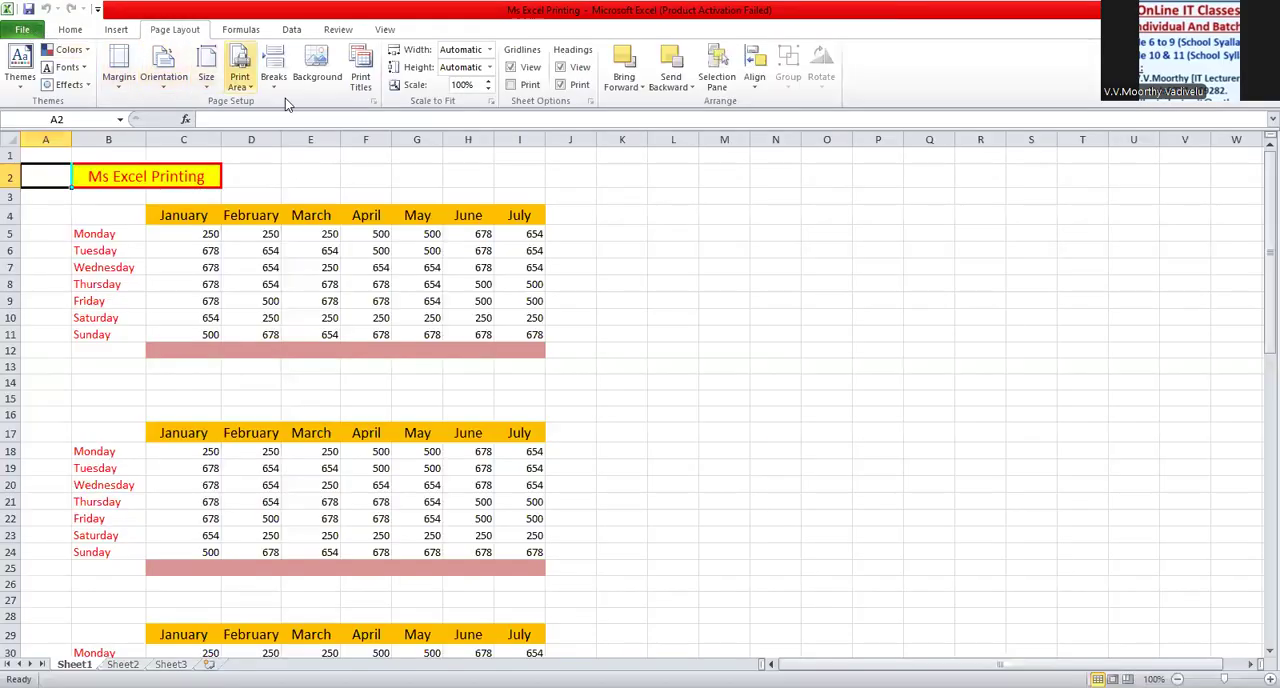
{"action": "left_click", "coordinate": [560, 85]}
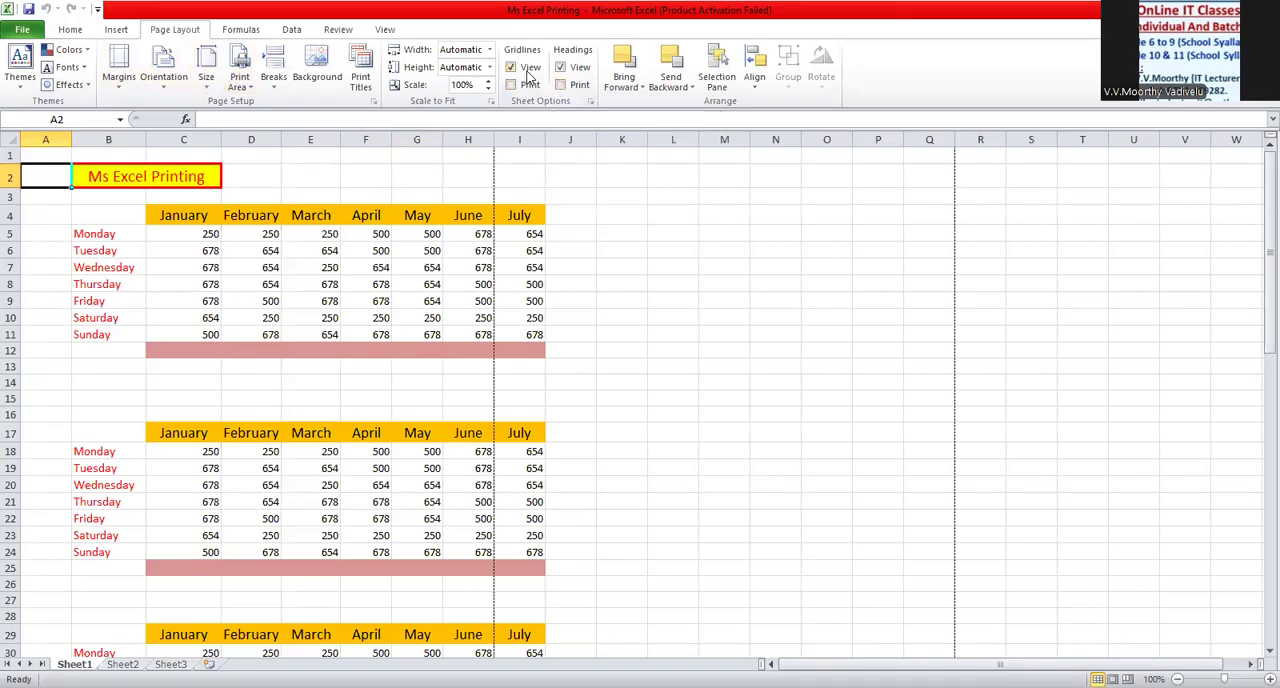
{"action": "left_click", "coordinate": [560, 85]}
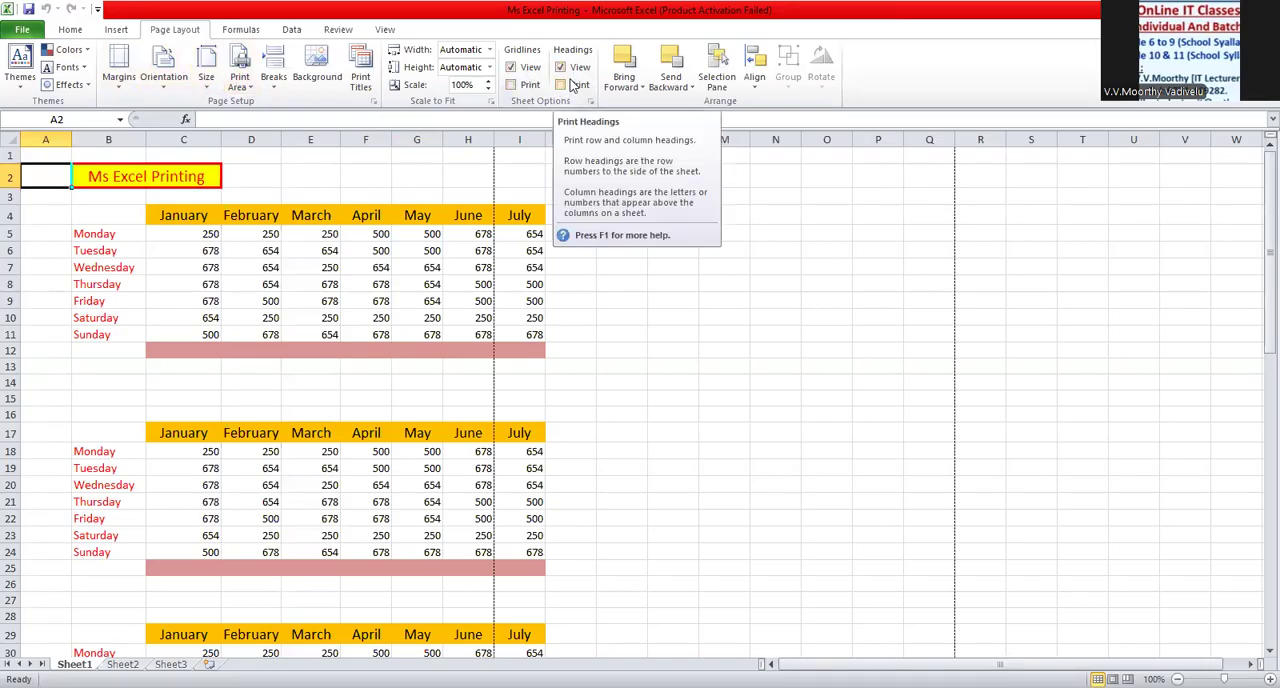
- Delete the entire empty column A before the weekday labels
{"action": "scroll", "coordinate": [361, 352], "scroll_direction": "down", "scroll_amount": 5}
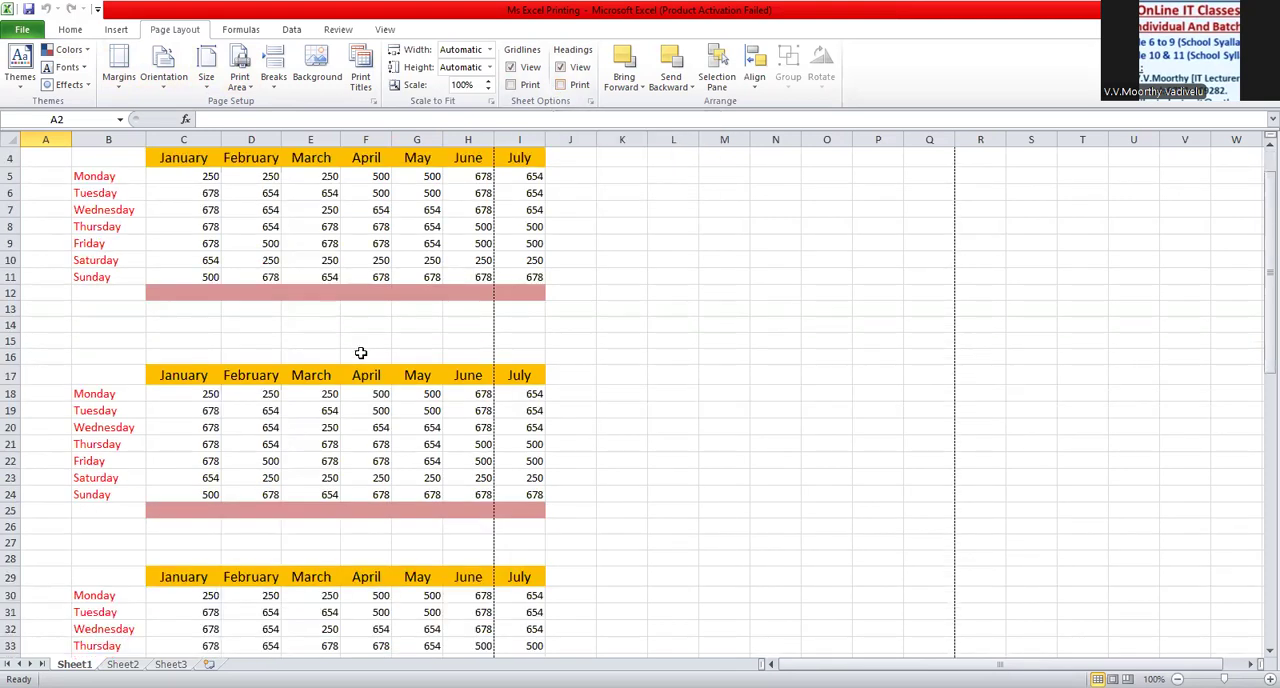
{"action": "scroll", "coordinate": [359, 353], "scroll_direction": "down", "scroll_amount": 9}
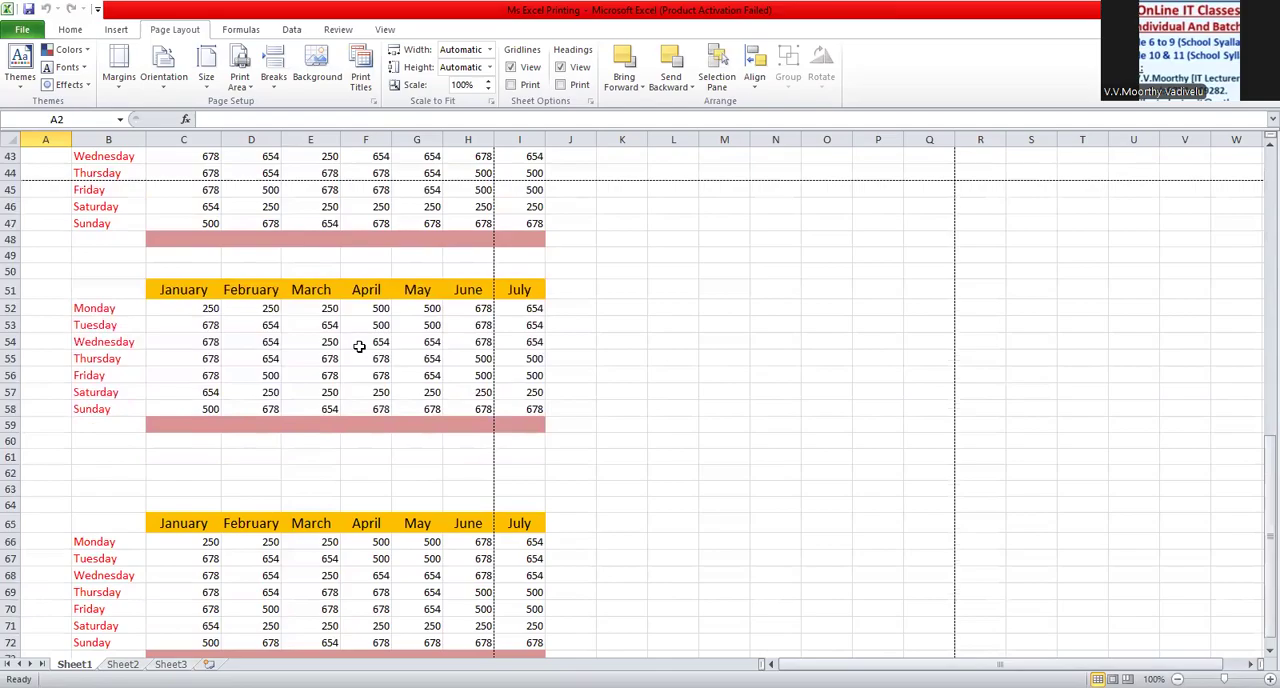
{"action": "scroll", "coordinate": [359, 346], "scroll_direction": "up", "scroll_amount": 3}
{"action": "scroll", "coordinate": [359, 342], "scroll_direction": "up", "scroll_amount": 6}
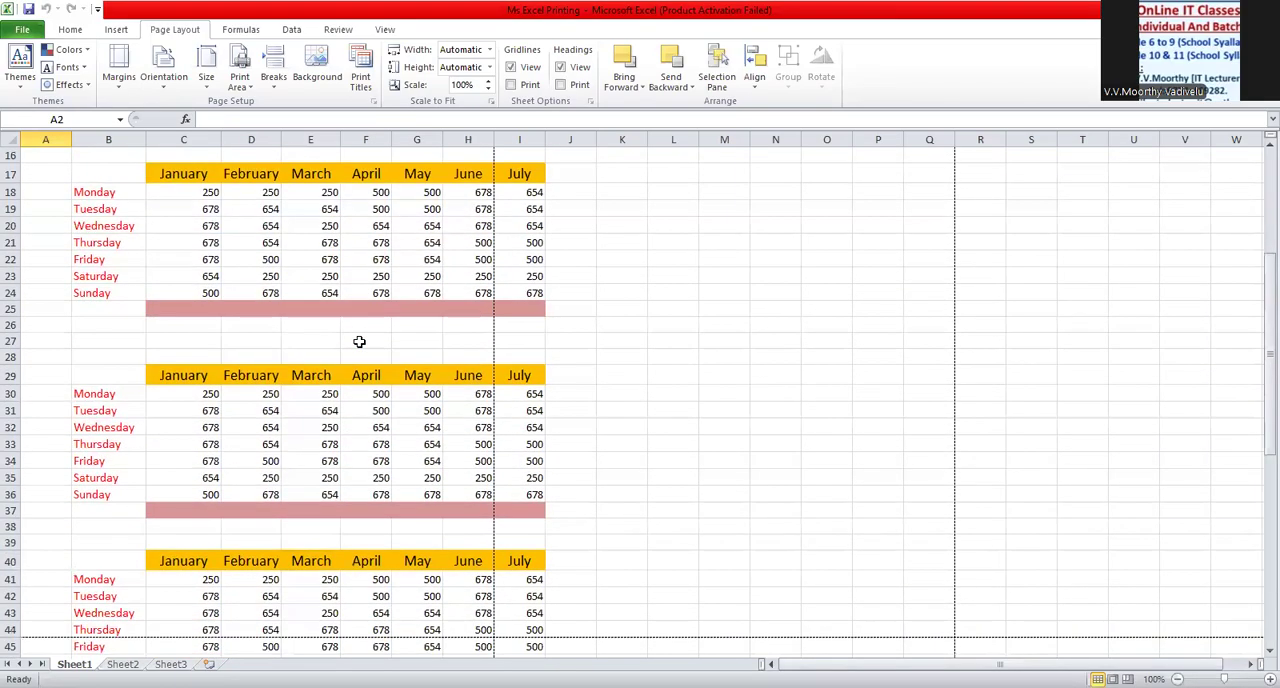
{"action": "scroll", "coordinate": [359, 342], "scroll_direction": "up", "scroll_amount": 1}
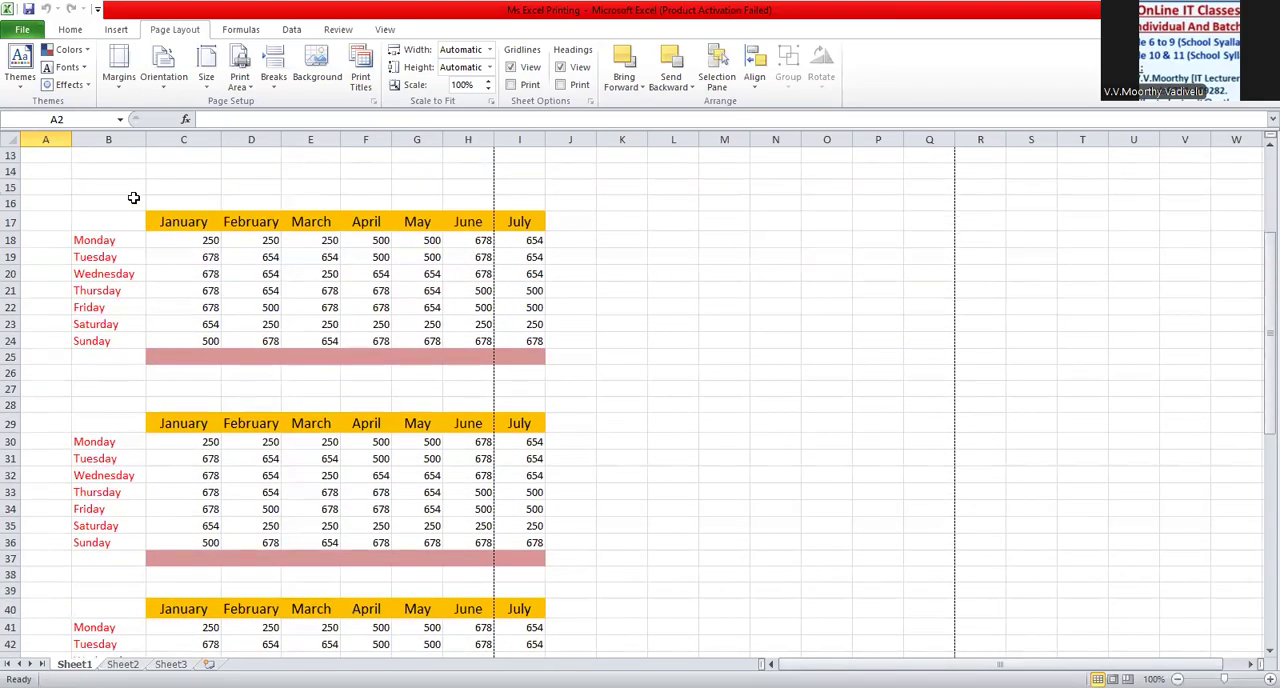
{"action": "left_click", "coordinate": [53, 172]}
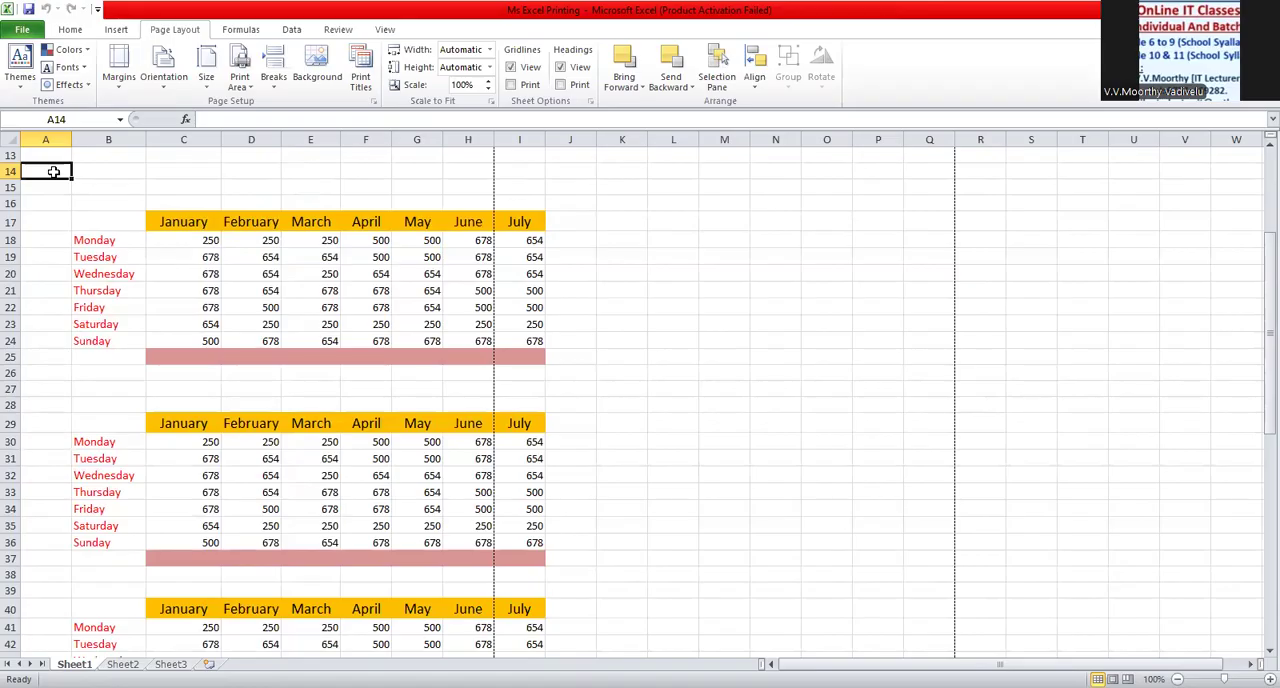
{"action": "right_click", "coordinate": [53, 172]}
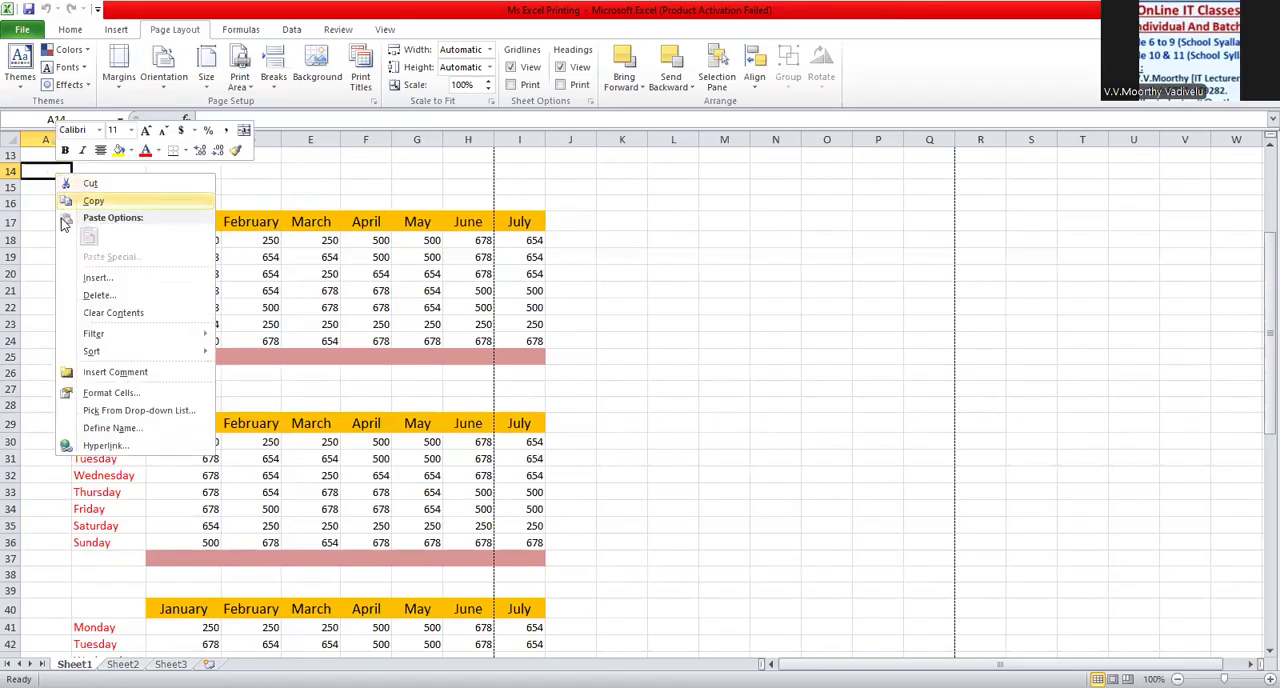
{"action": "left_click", "coordinate": [92, 296]}
{"action": "left_click", "coordinate": [88, 311]}
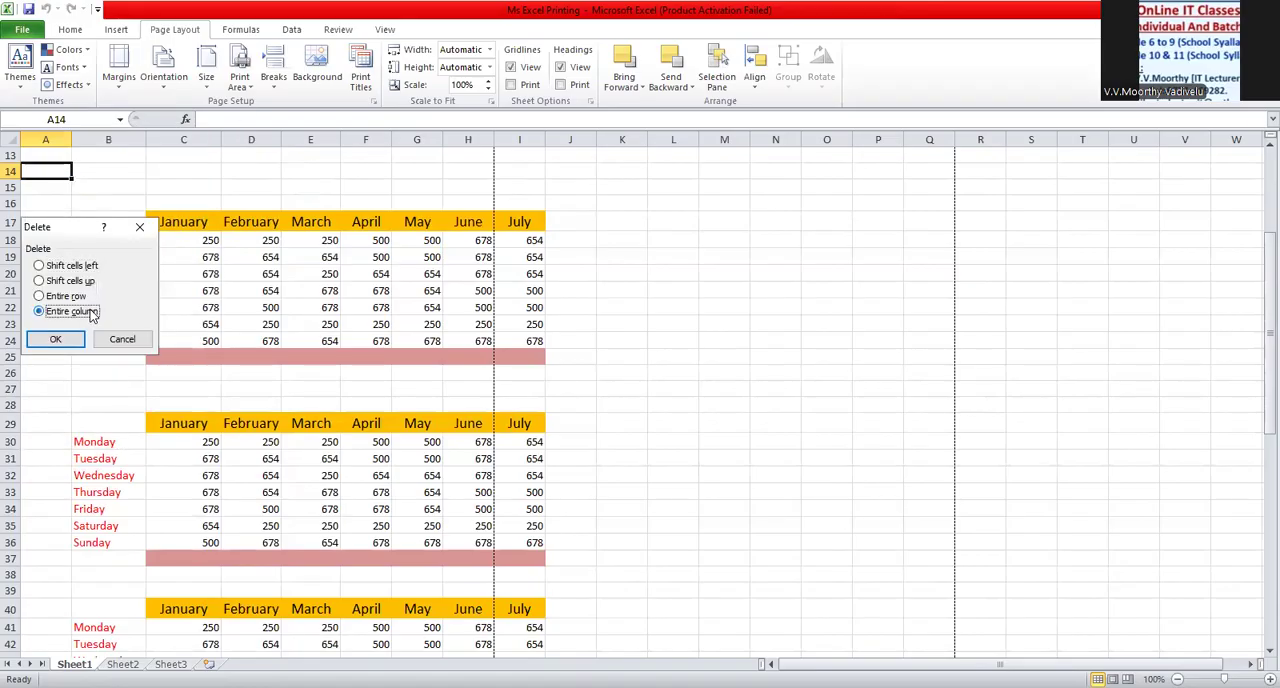
{"action": "left_click", "coordinate": [62, 340]}
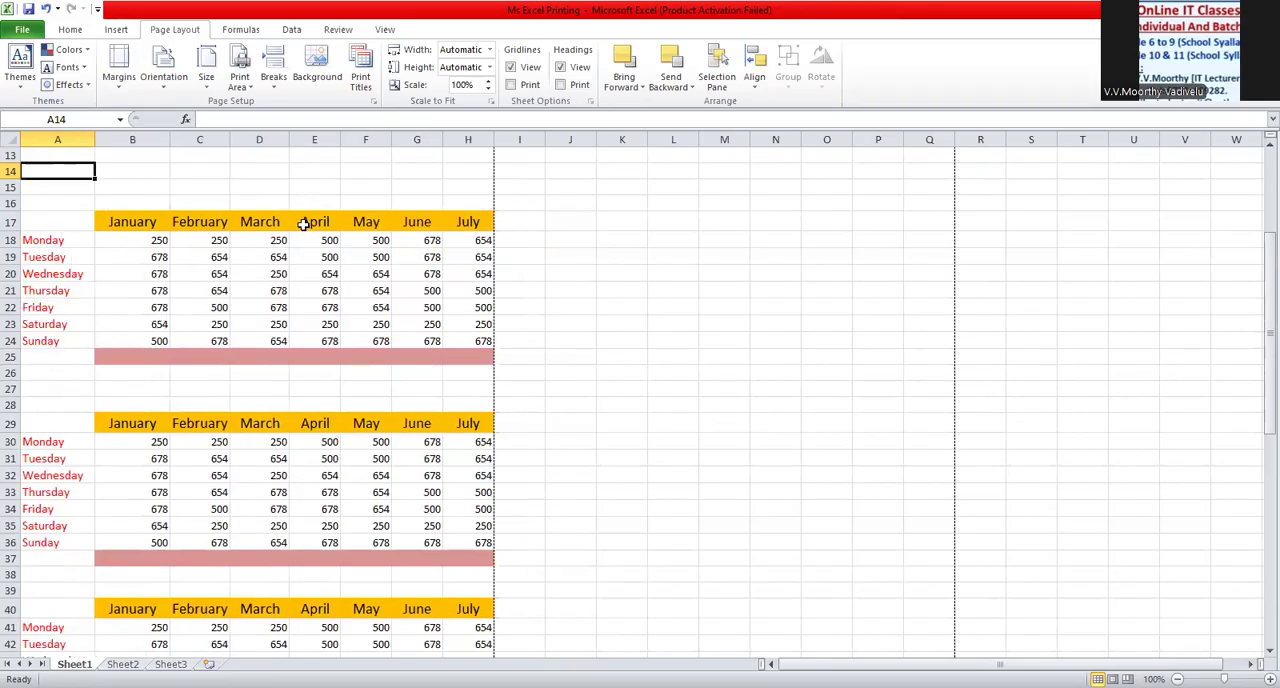
- Open Page Setup for print titles and look through its page, margin, header/footer and sheet settings
{"action": "scroll", "coordinate": [122, 175], "scroll_direction": "up", "scroll_amount": 1}
{"action": "scroll", "coordinate": [122, 175], "scroll_direction": "up", "scroll_amount": 3}
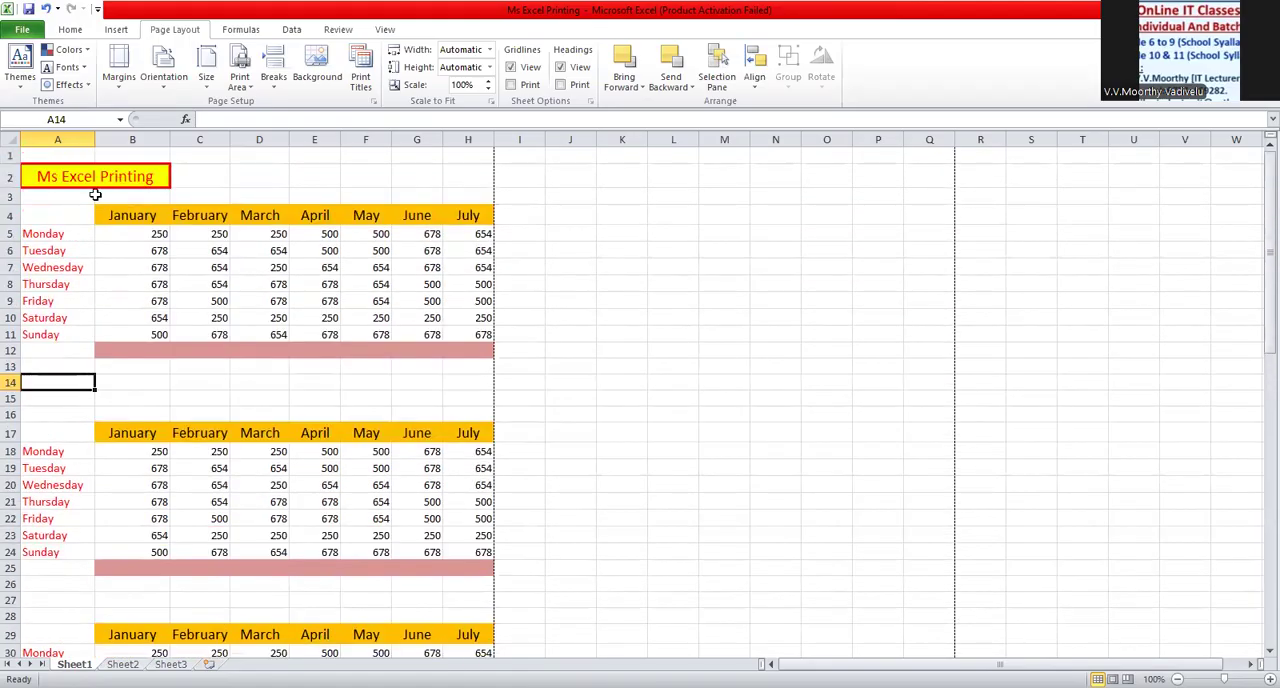
{"action": "left_click", "coordinate": [368, 90]}
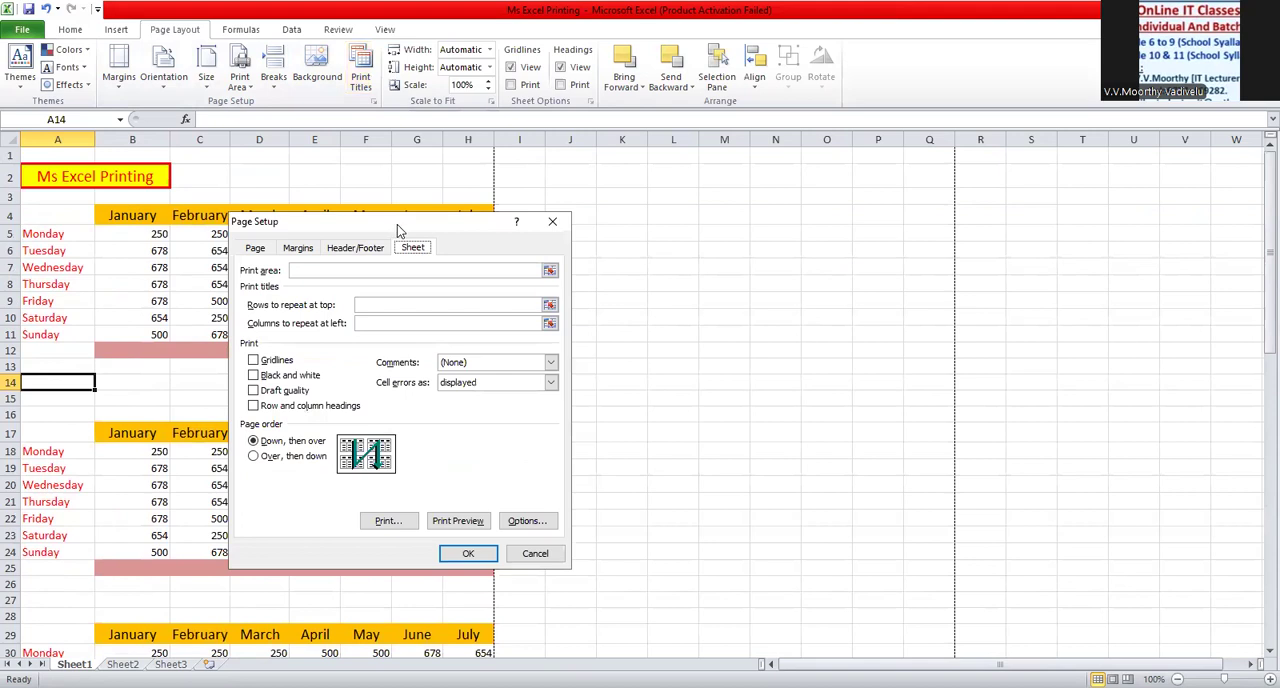
{"action": "left_click_drag", "start_coordinate": [397, 224], "coordinate": [696, 166]}
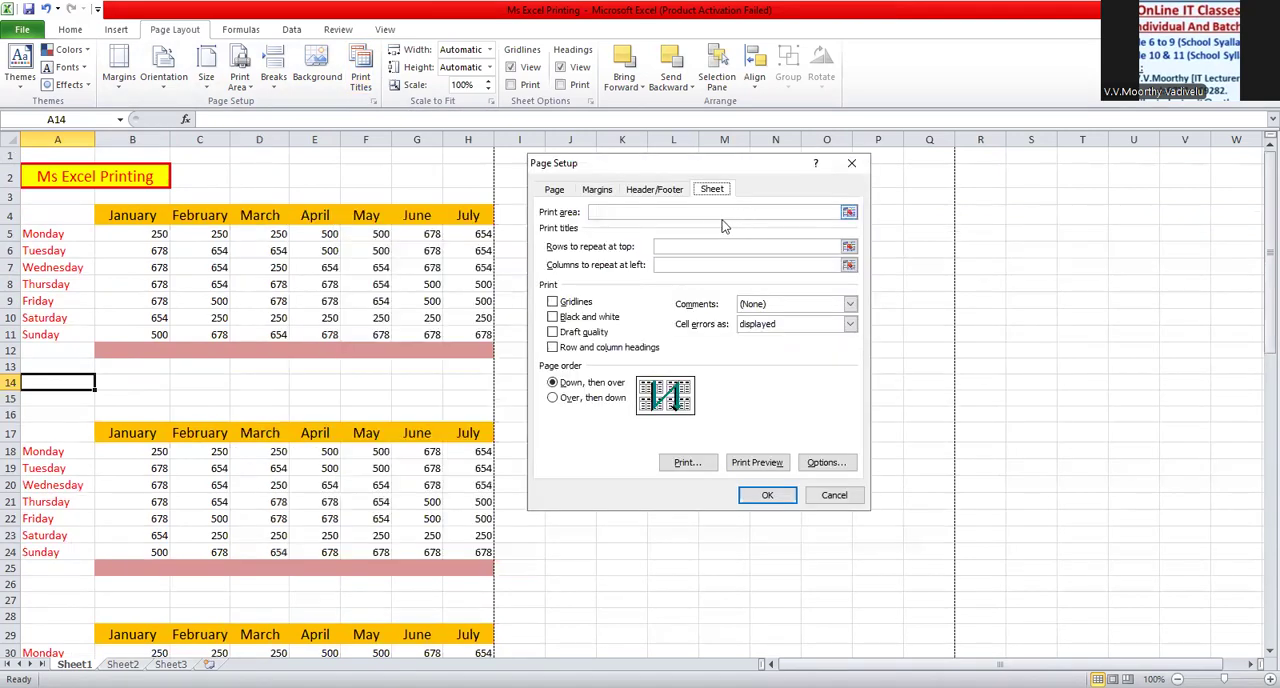
{"action": "left_click", "coordinate": [556, 190]}
{"action": "left_click", "coordinate": [600, 191]}
{"action": "left_click", "coordinate": [648, 192]}
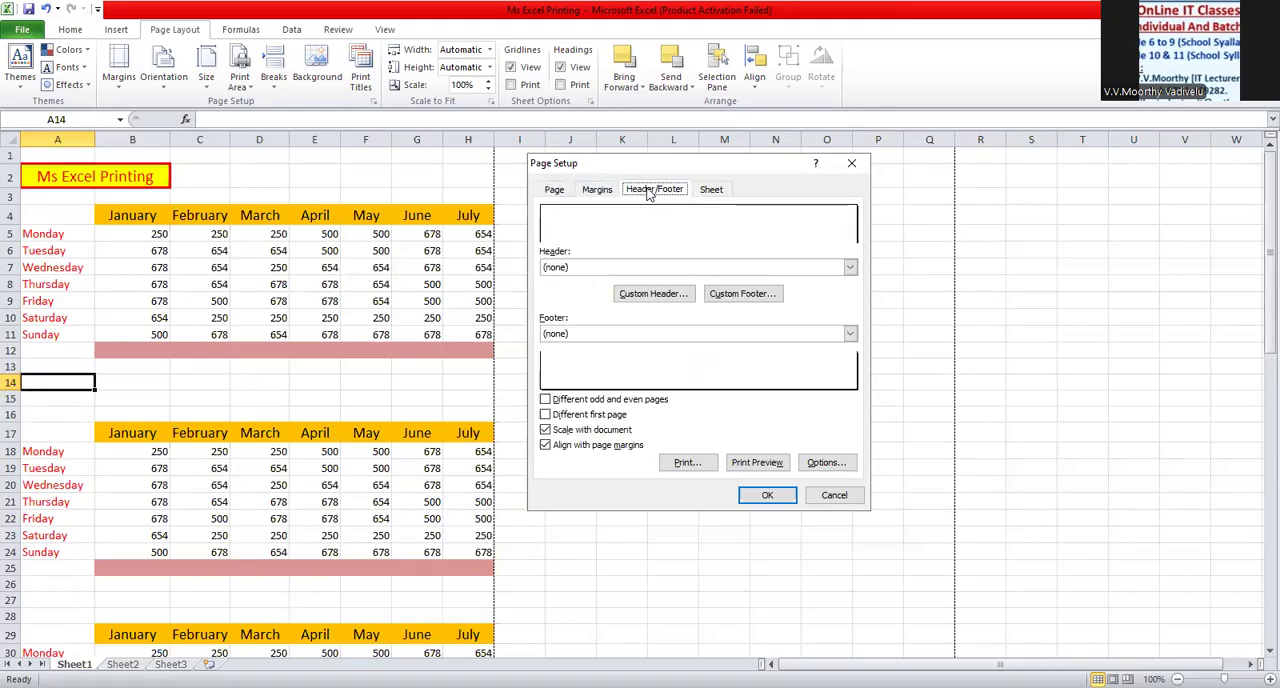
{"action": "left_click", "coordinate": [706, 190]}
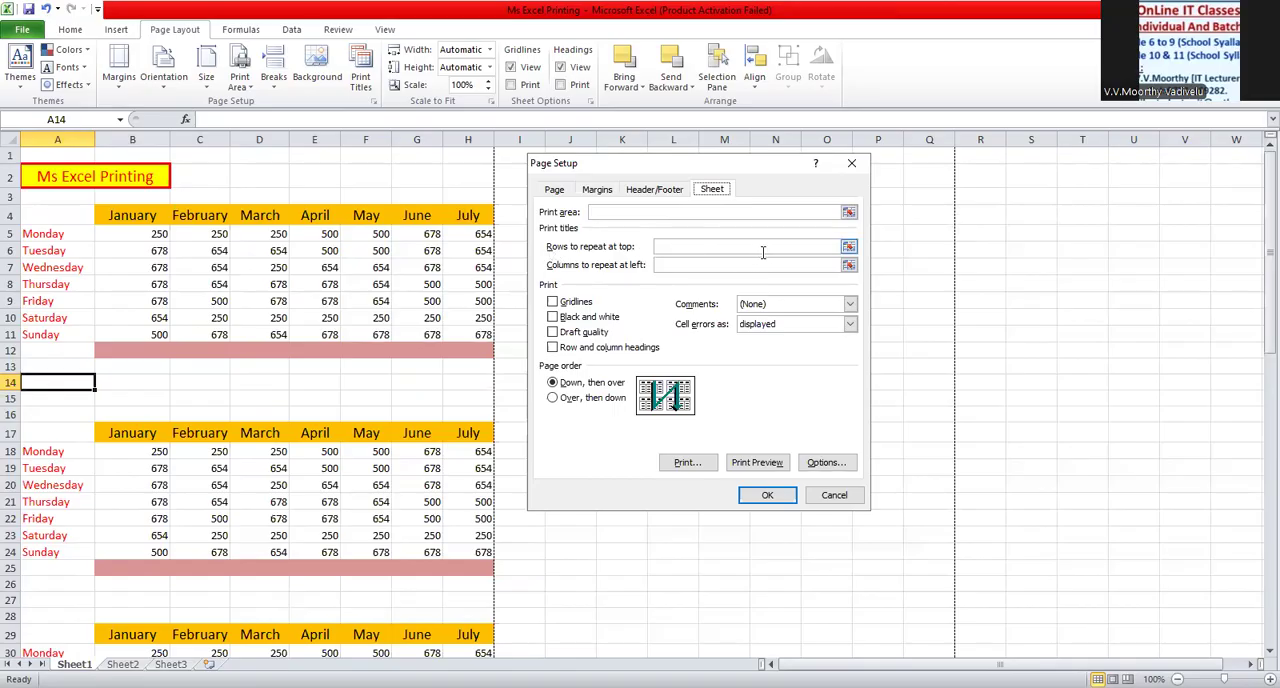
- Set row 2 with the "Ms Excel Printing" title as the row to repeat at top, and open the print preview
{"action": "left_click", "coordinate": [847, 249]}
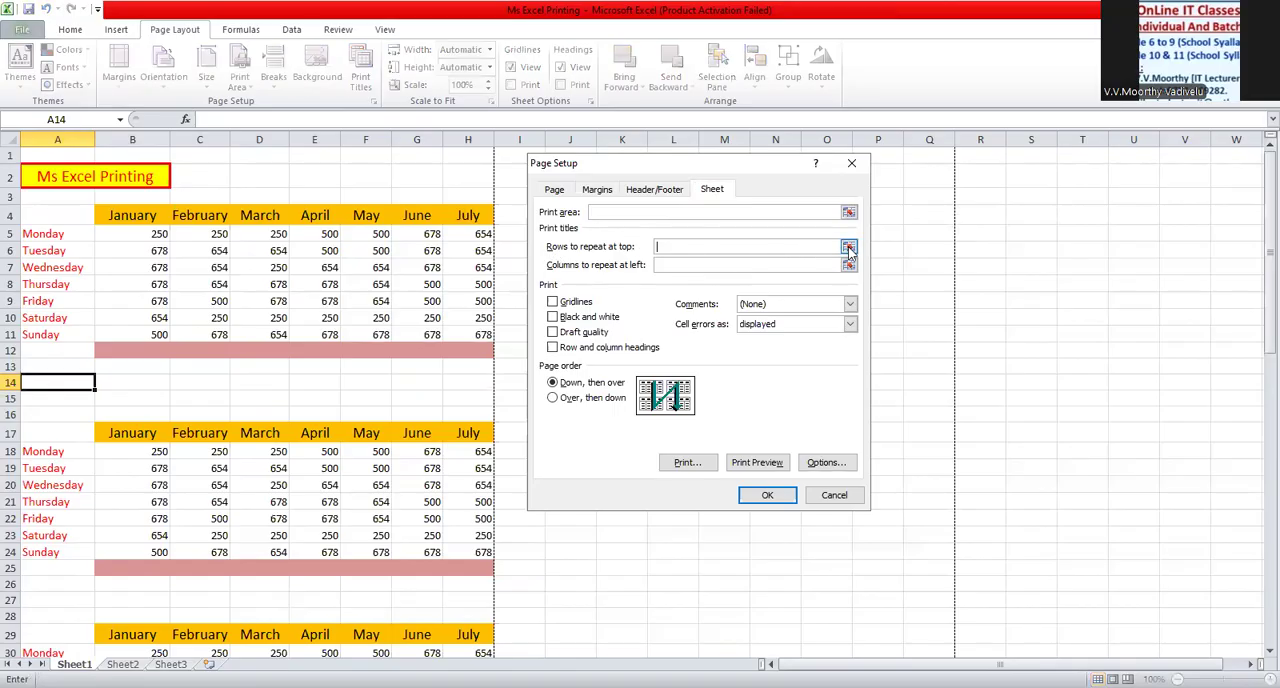
{"action": "left_click", "coordinate": [848, 248]}
{"action": "left_click", "coordinate": [155, 177]}
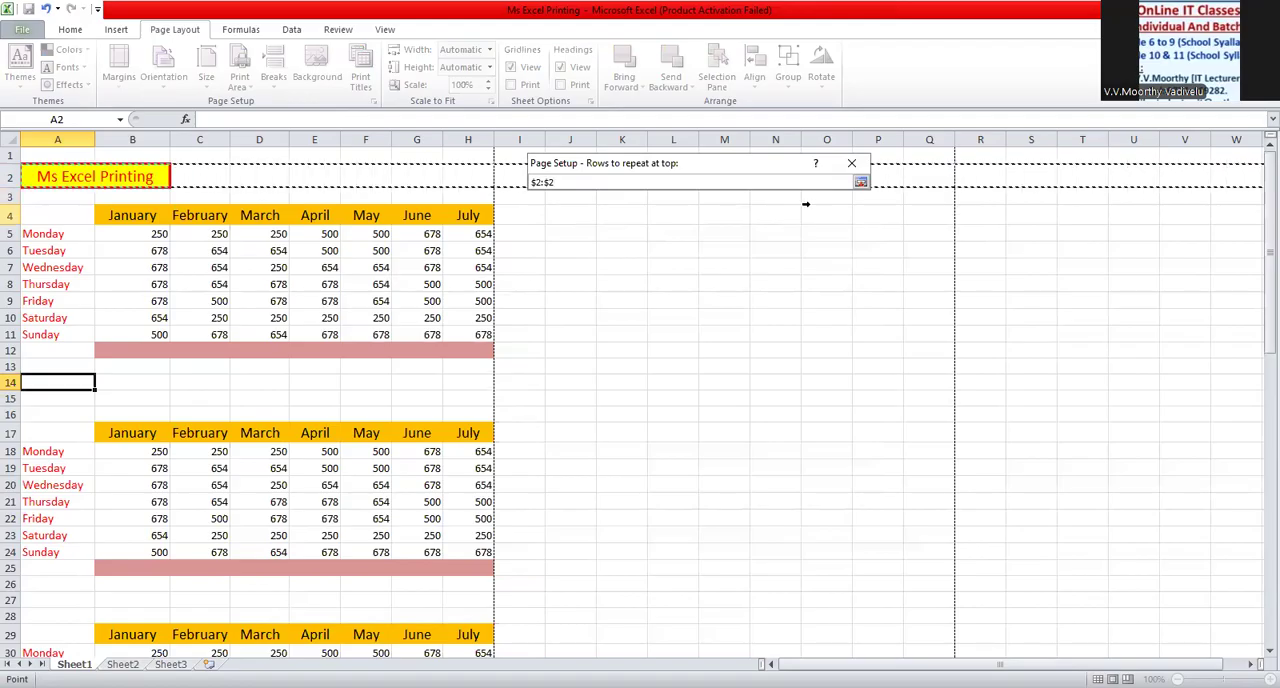
{"action": "left_click", "coordinate": [861, 183]}
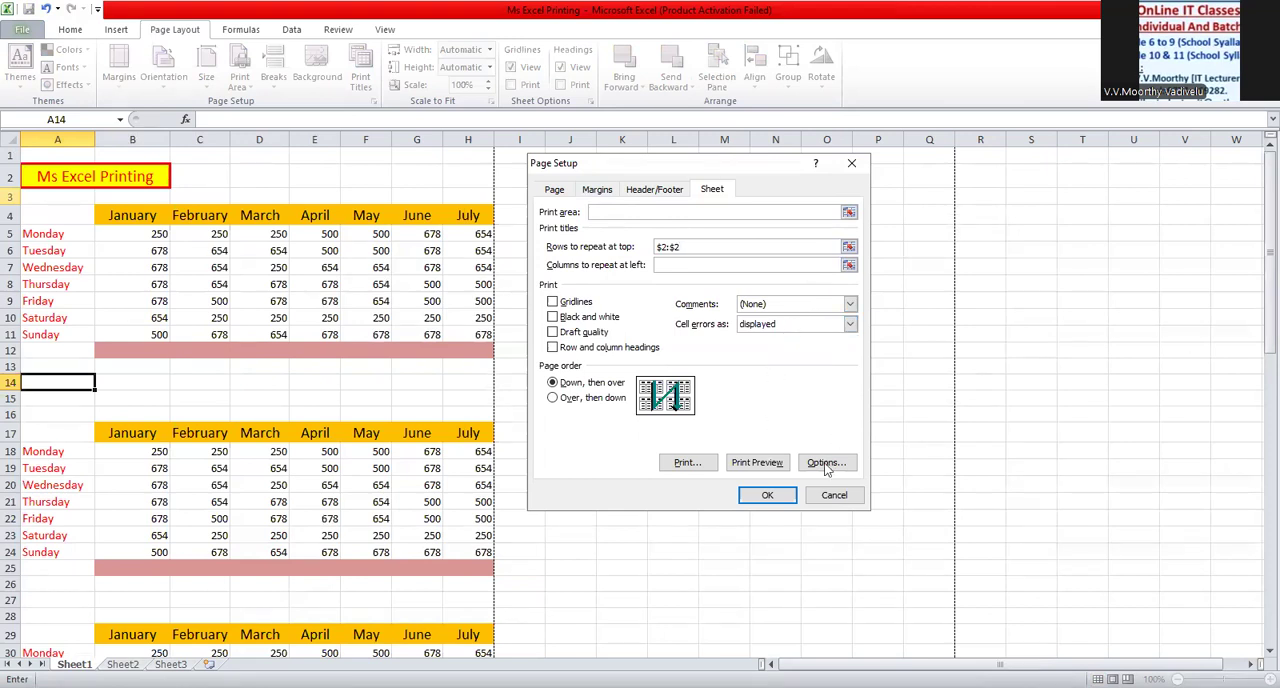
{"action": "left_click", "coordinate": [758, 463]}
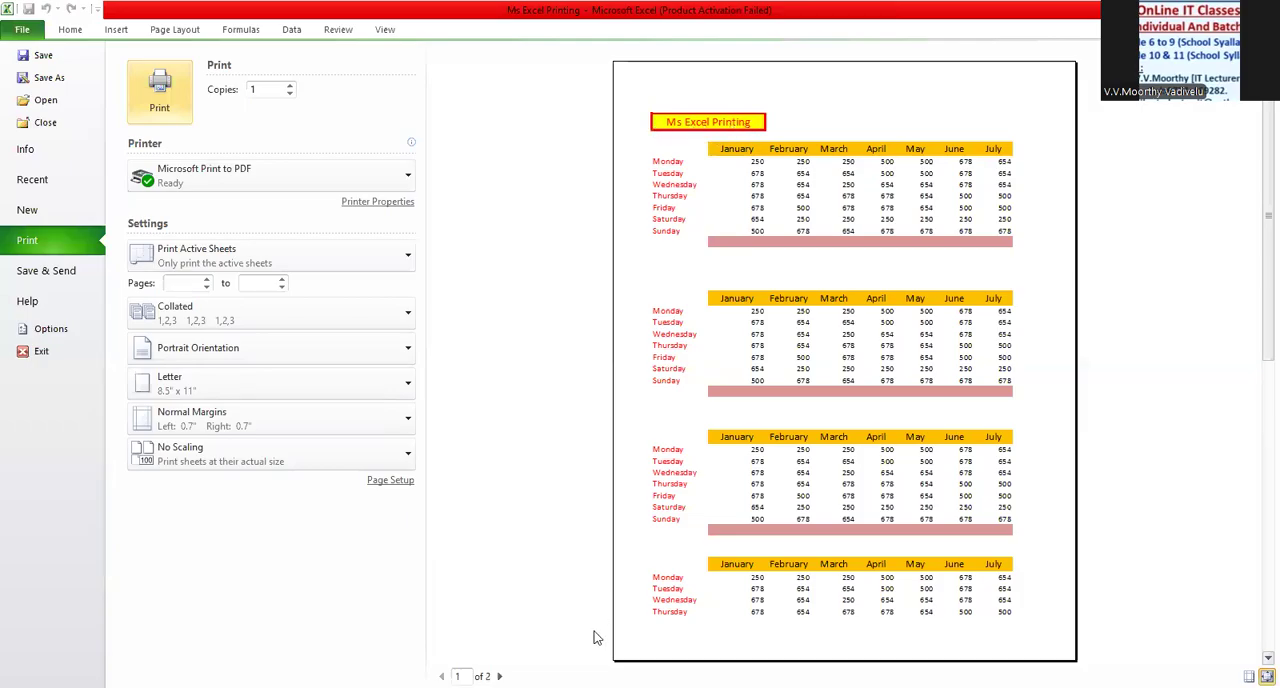
- Check the repeated title row on page 2 and page 1 of the print preview, and return to the worksheet
{"action": "left_click", "coordinate": [499, 676]}
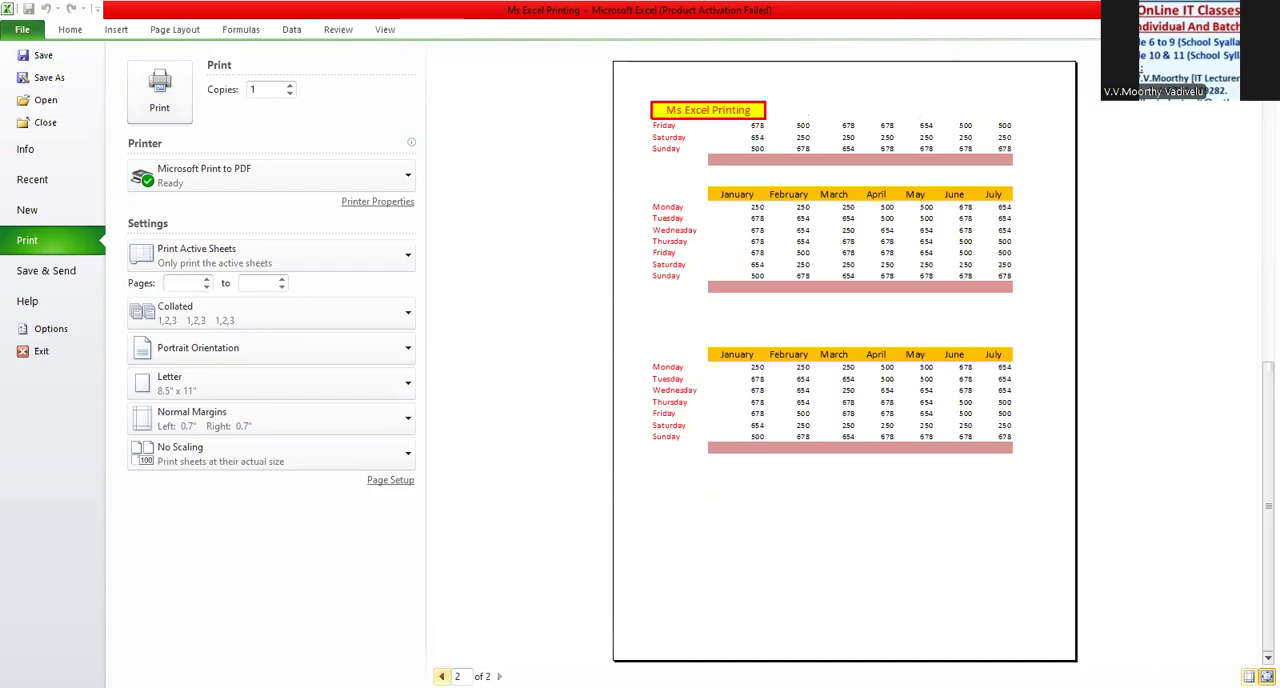
{"action": "left_click", "coordinate": [441, 676]}
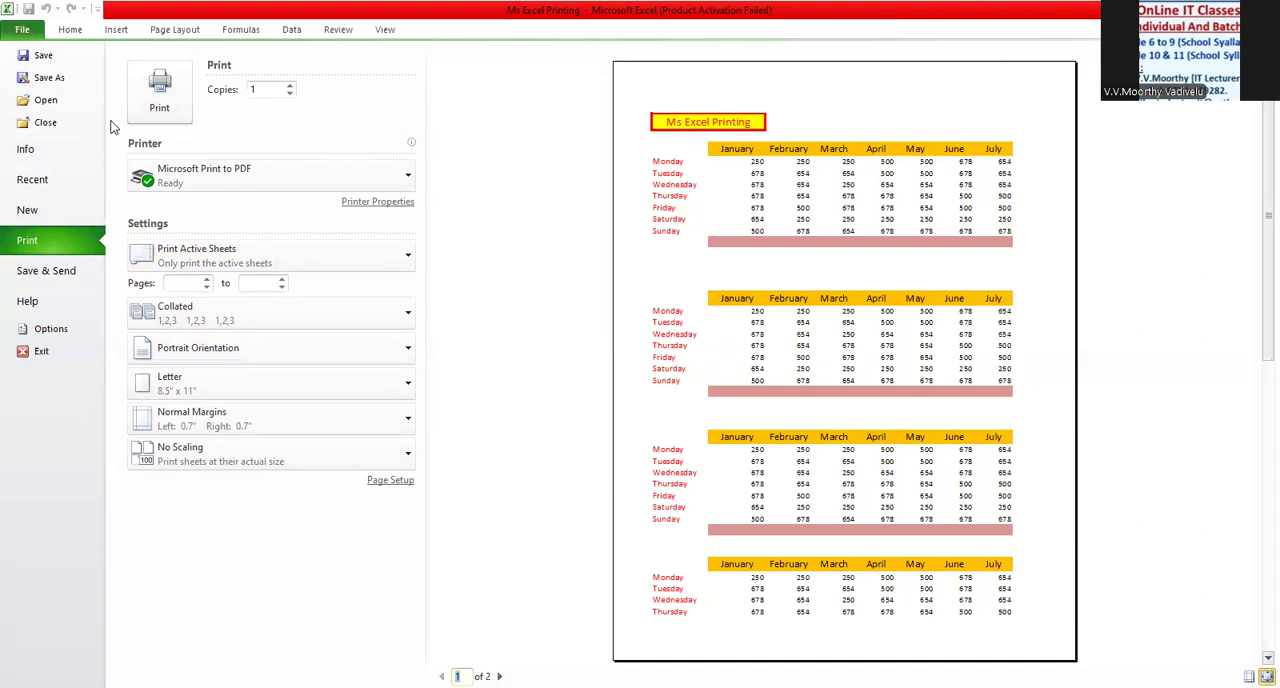
{"action": "left_click", "coordinate": [384, 30]}
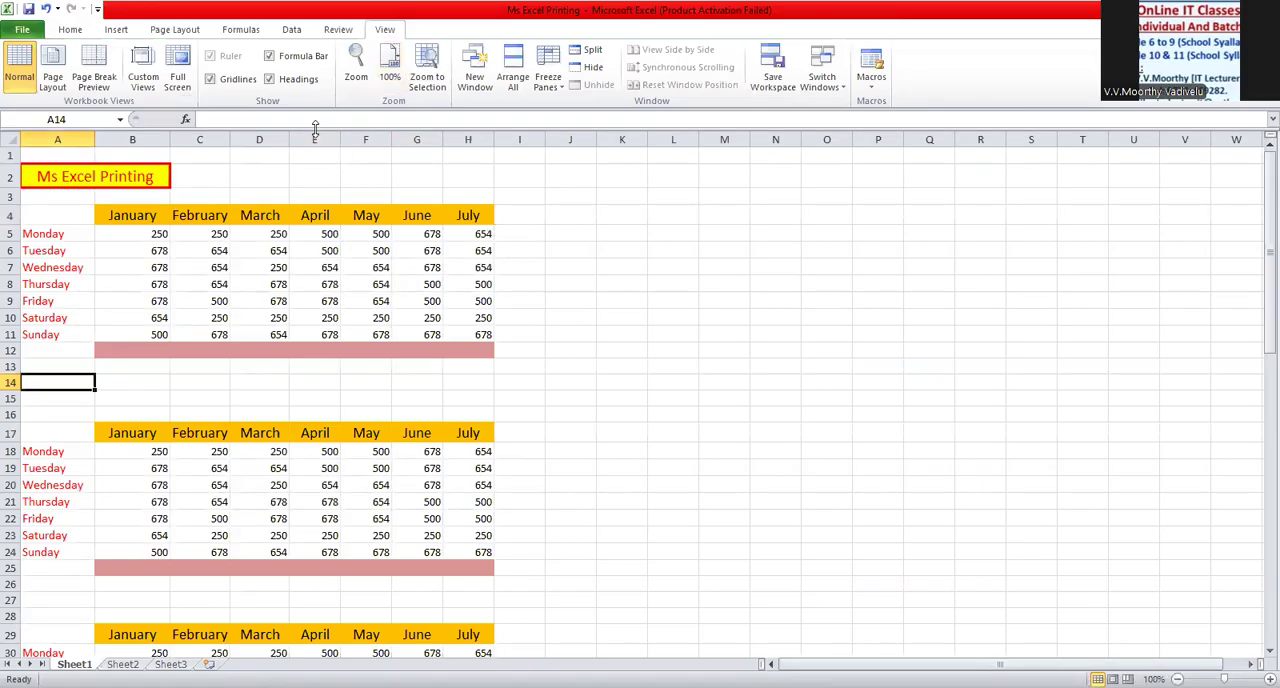
- Review the row to repeat at top in the print titles settings, and close them without changes
{"action": "left_click", "coordinate": [177, 31]}
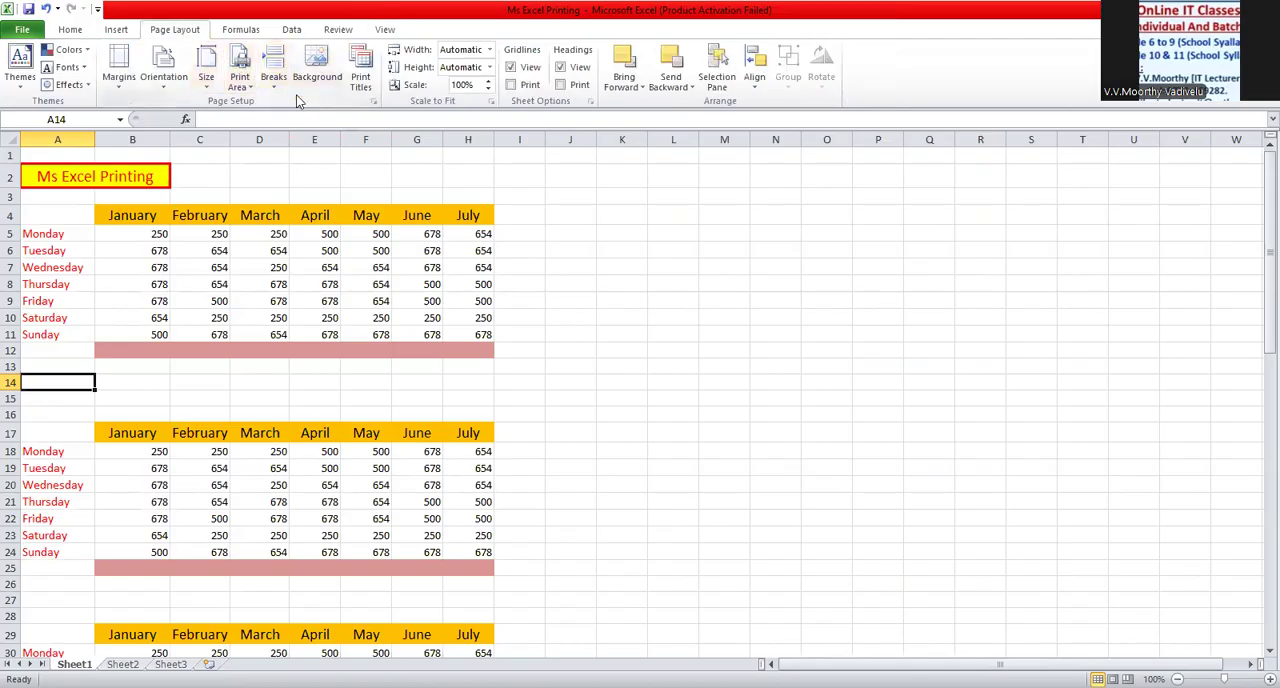
{"action": "left_click", "coordinate": [361, 88]}
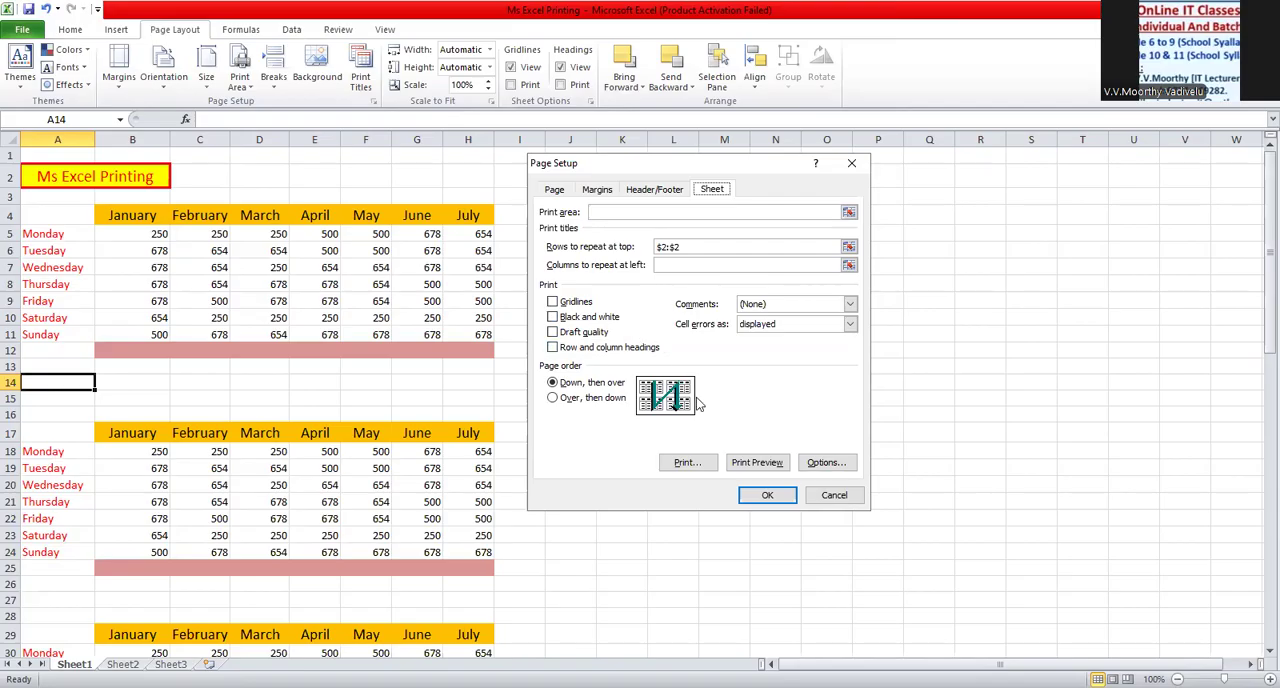
{"action": "left_click", "coordinate": [833, 495]}
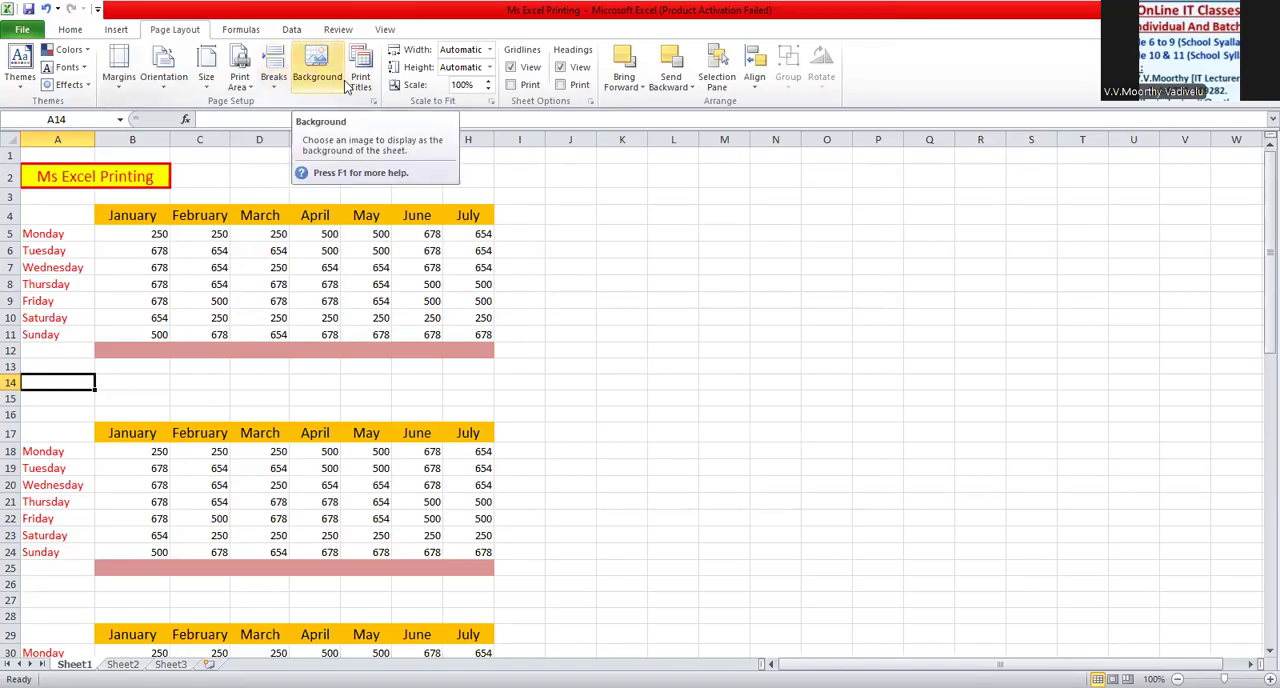
- Try to set the print area with only cell A14 selected, accepting the single-cell selection
{"action": "left_click", "coordinate": [245, 85]}
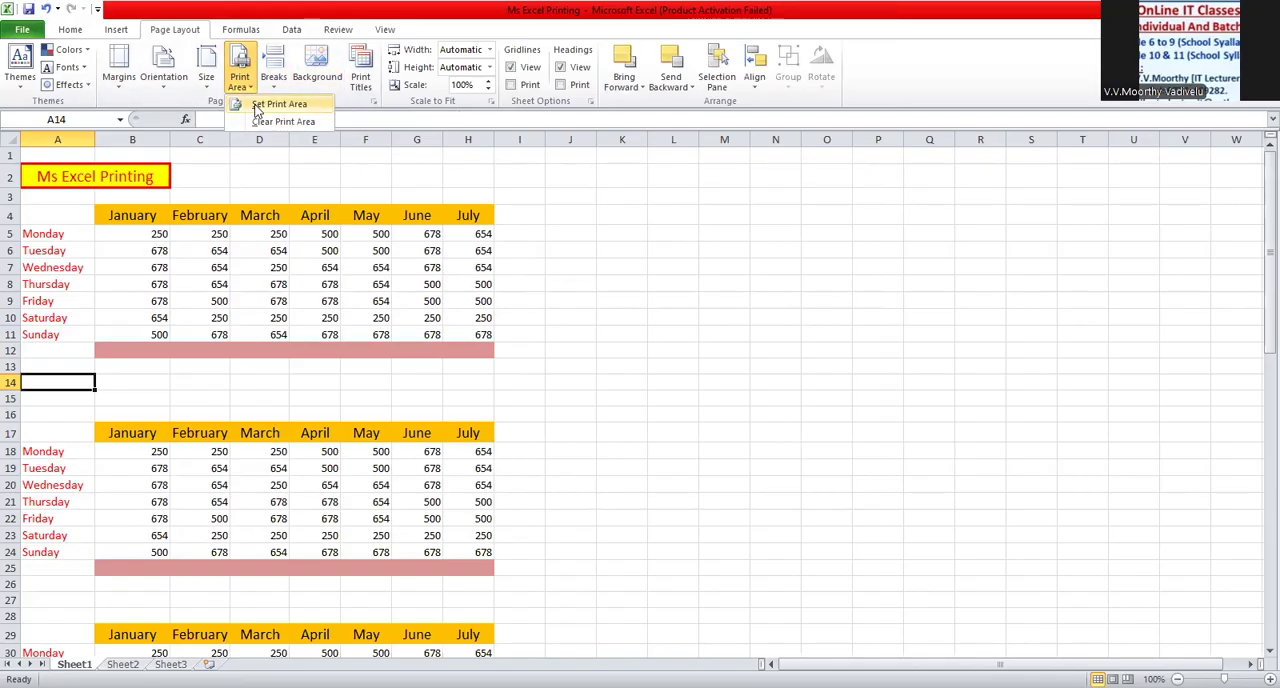
{"action": "key", "text": "Return"}
{"action": "left_click", "coordinate": [628, 400]}
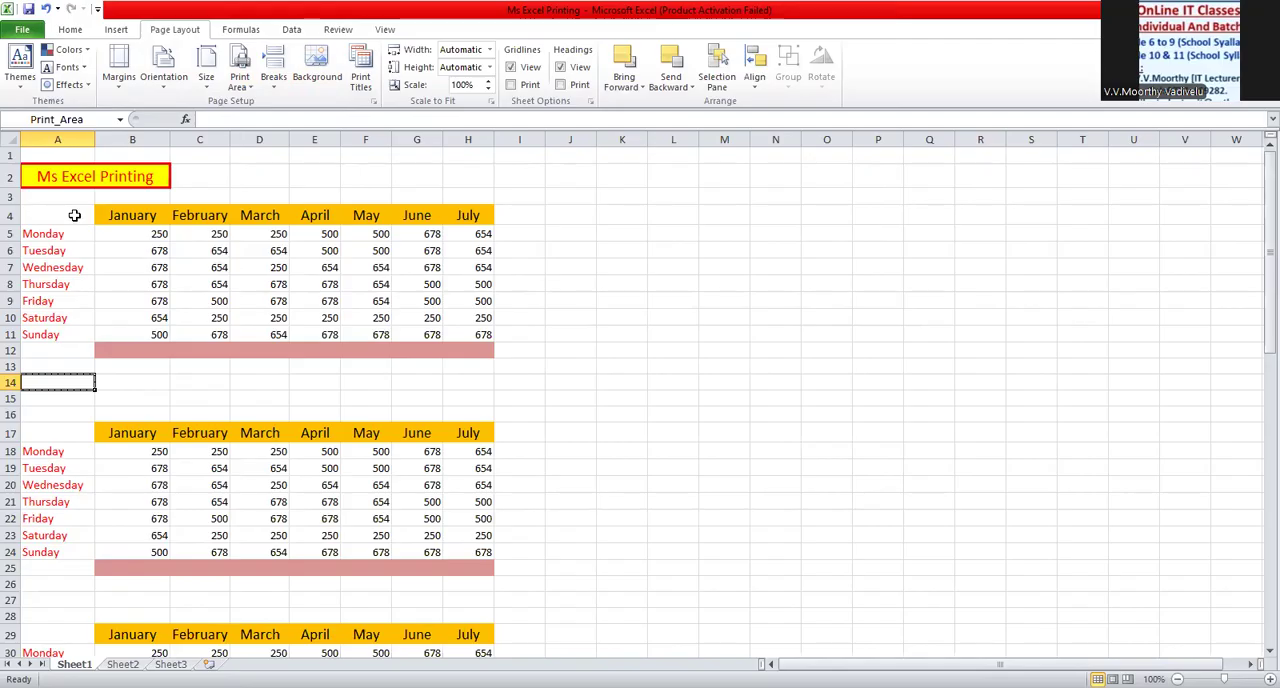
{"action": "left_click", "coordinate": [249, 88]}
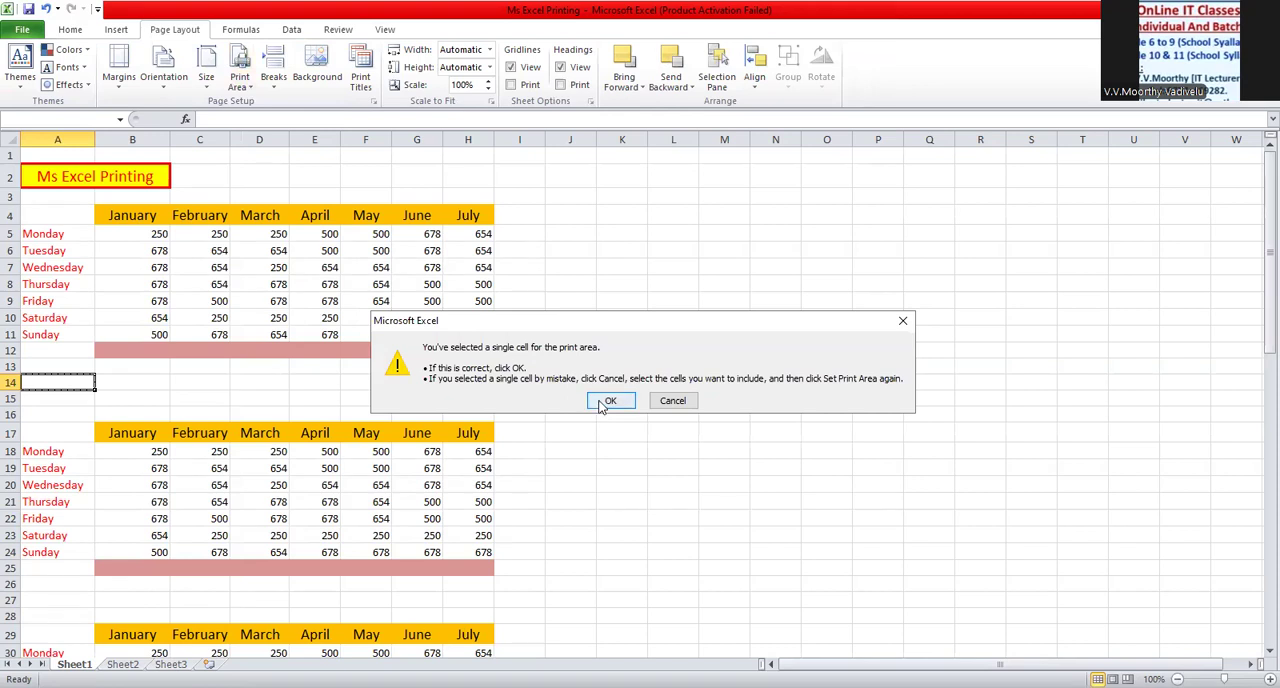
{"action": "left_click", "coordinate": [606, 401]}
- Set the first weekday table, A4:H12, as the print area, check it in the print preview, and return to the sheet
{"action": "left_click_drag", "start_coordinate": [90, 213], "coordinate": [476, 345]}
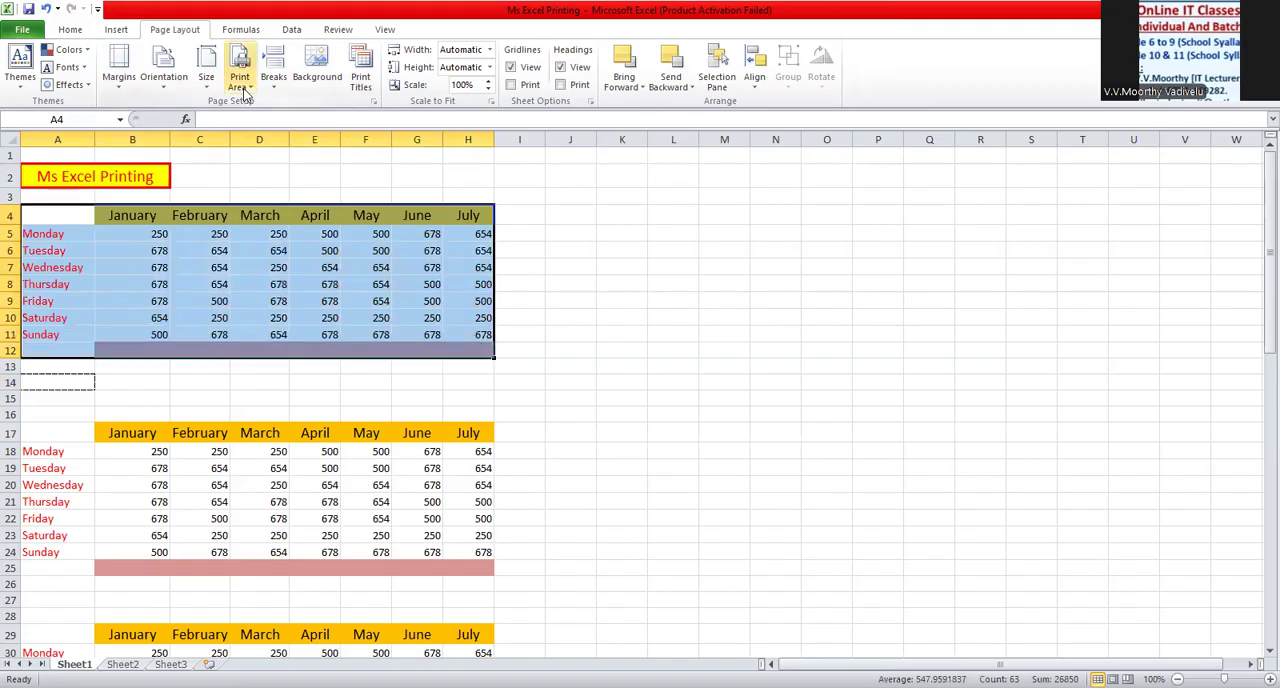
{"action": "left_click", "coordinate": [245, 90]}
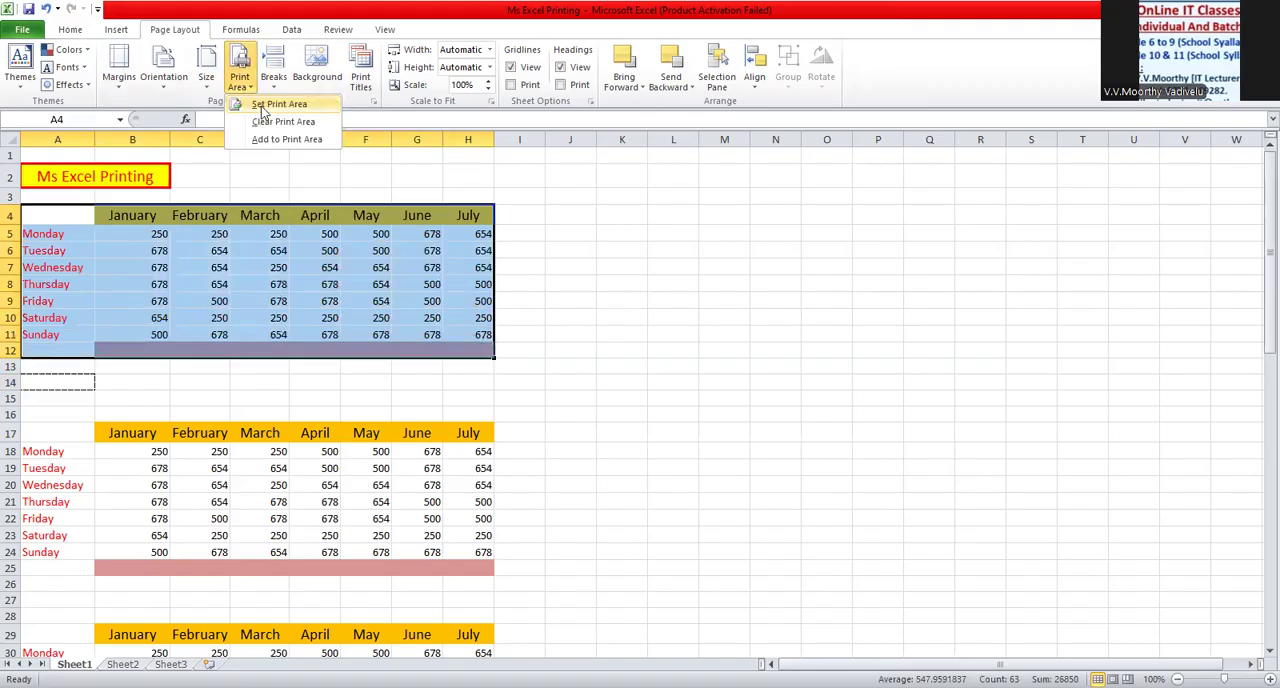
{"action": "left_click", "coordinate": [267, 105]}
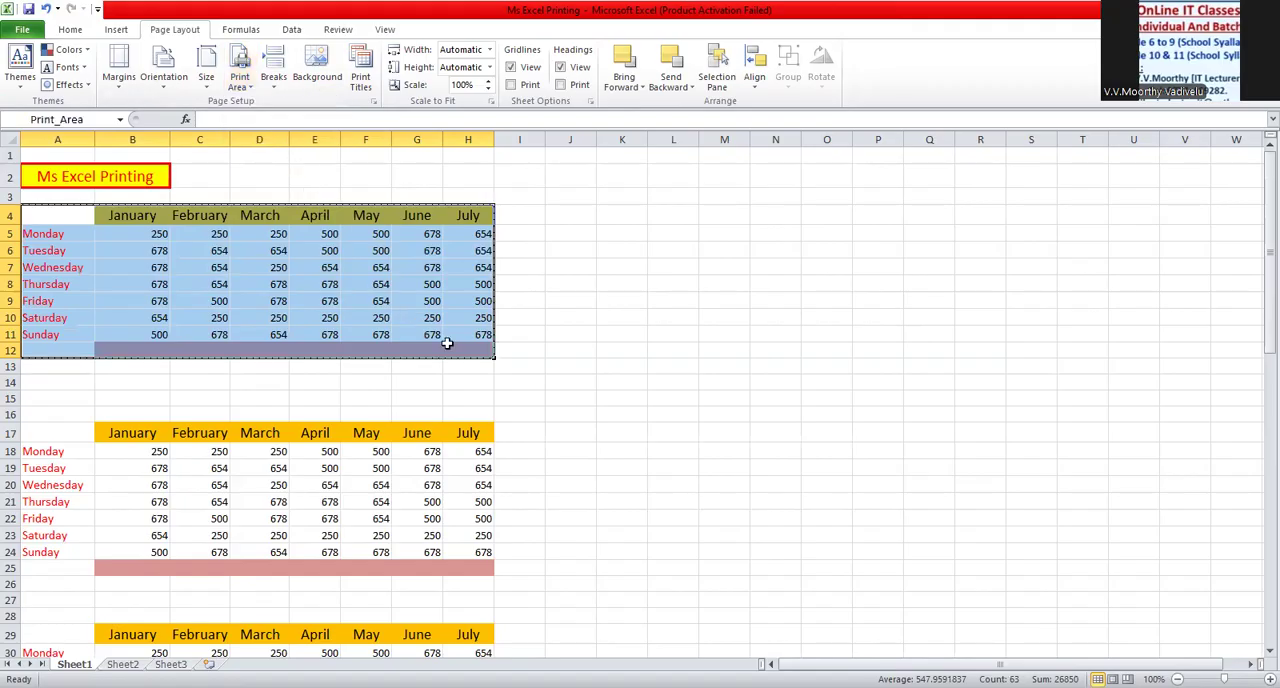
{"action": "left_click", "coordinate": [24, 30]}
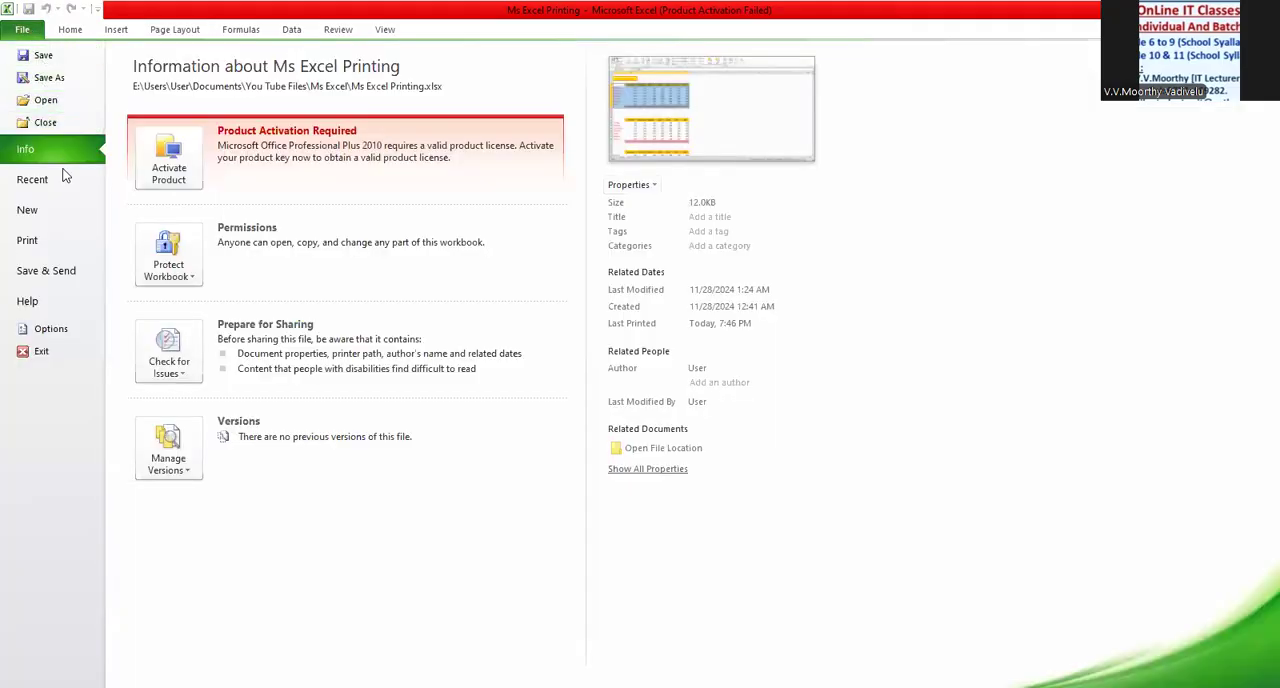
{"action": "left_click", "coordinate": [53, 241]}
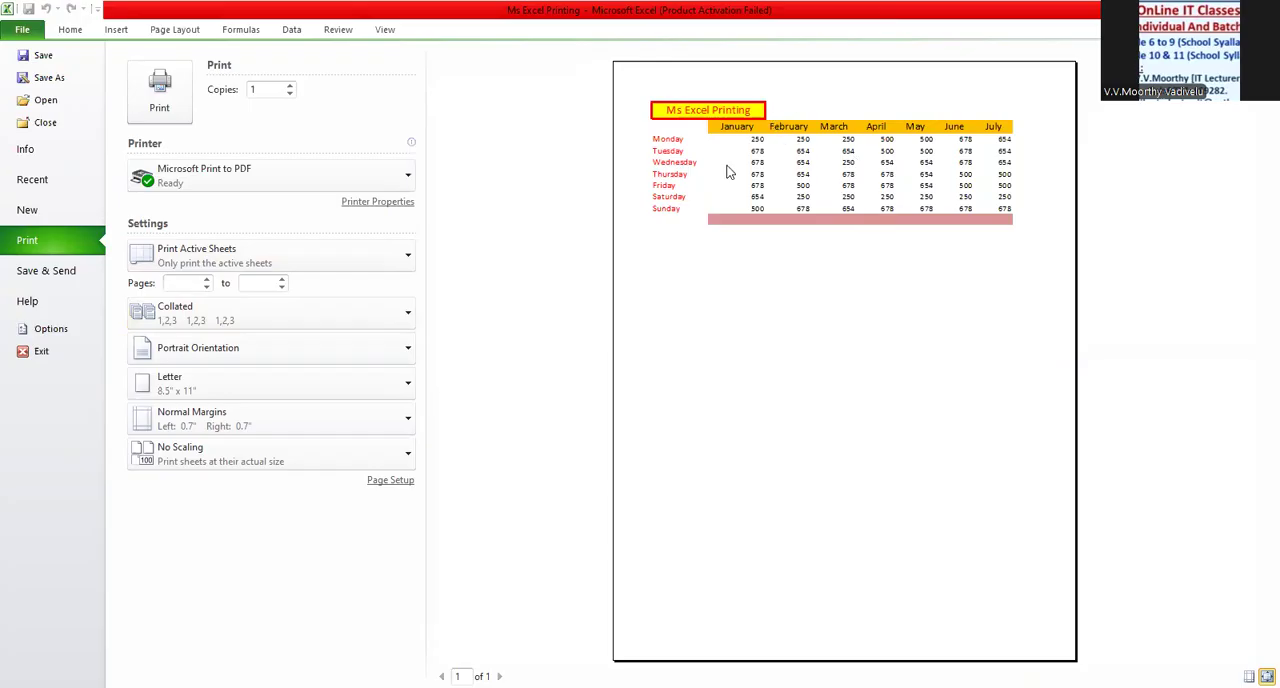
{"action": "left_click", "coordinate": [32, 35]}
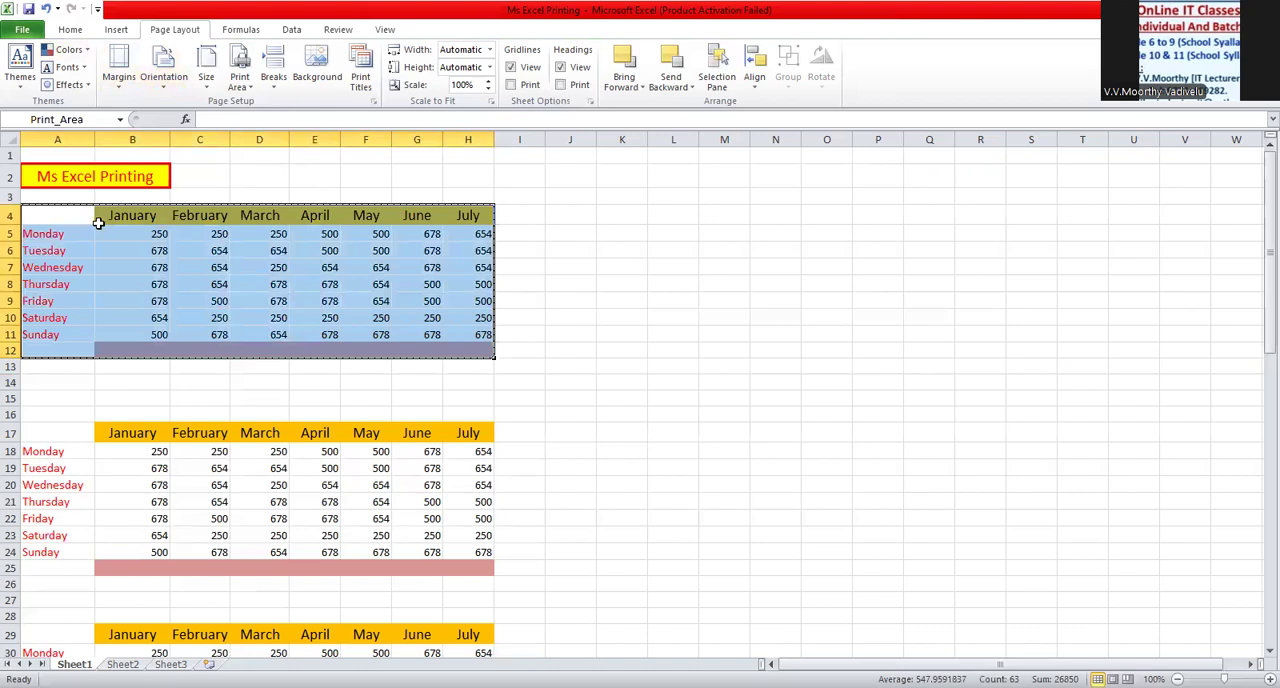
- Clear the sheet's print area and deselect the first table
{"action": "left_click", "coordinate": [242, 90]}
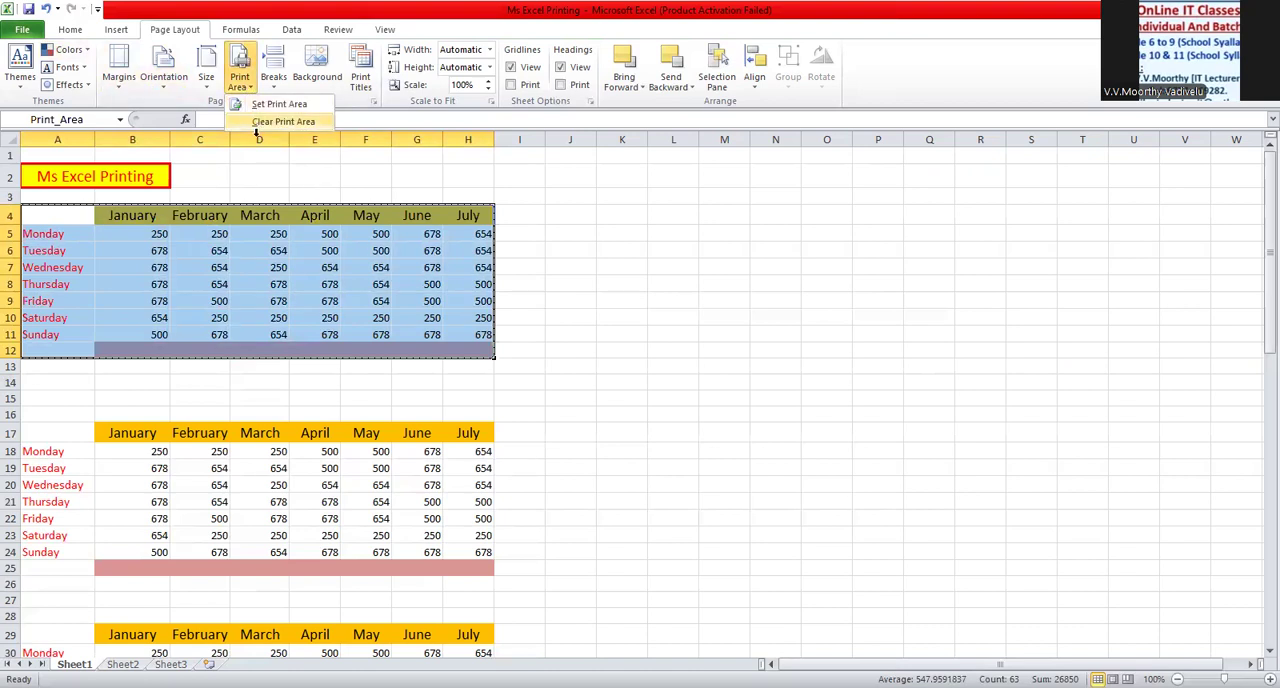
{"action": "left_click", "coordinate": [256, 128]}
{"action": "left_click", "coordinate": [483, 382]}
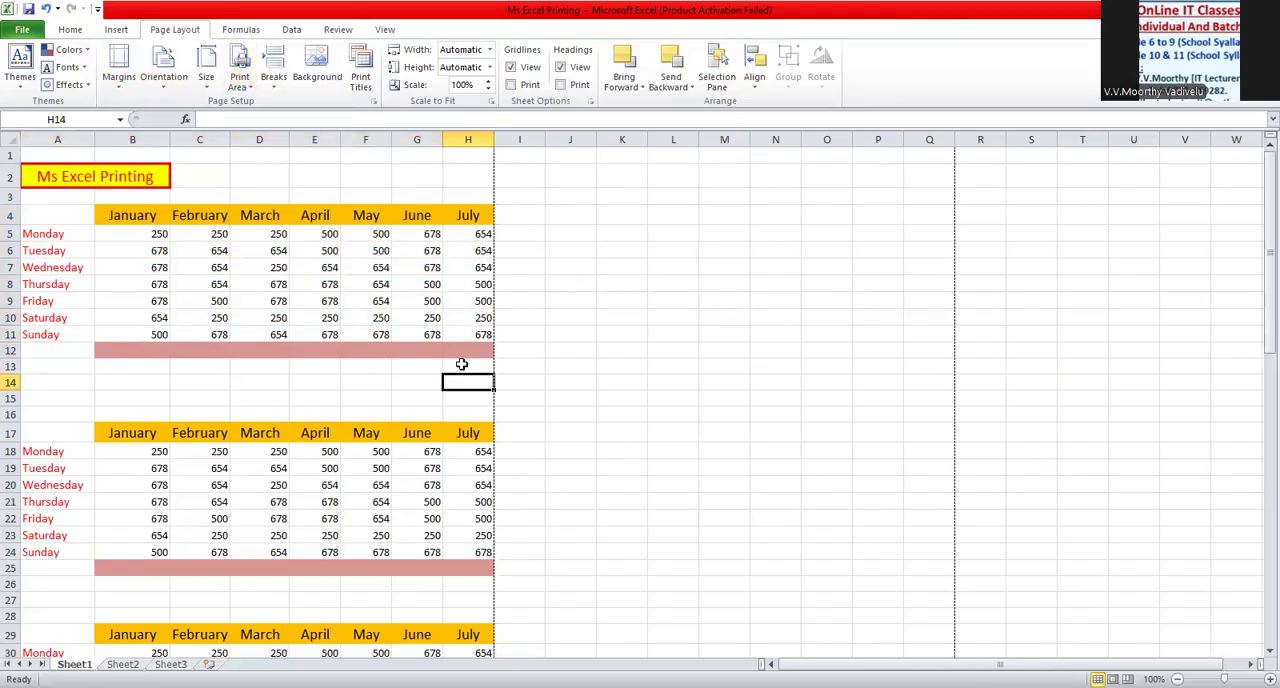